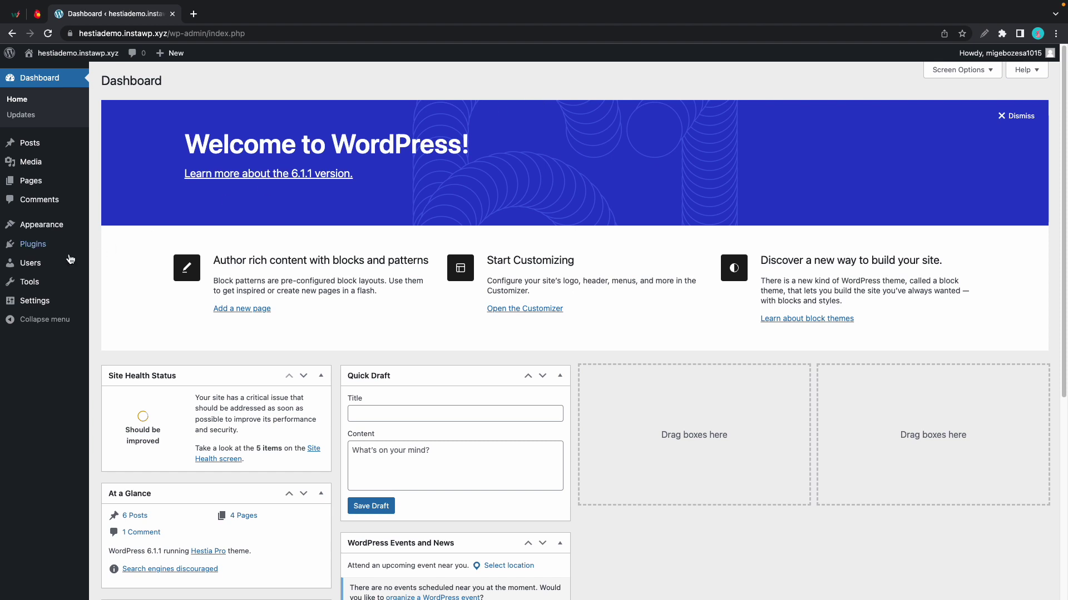
# - Search the plugin directory for 'pol', then install and activate Polylang
pyautogui.moveTo(27, 249)
pyautogui.click(104, 269)
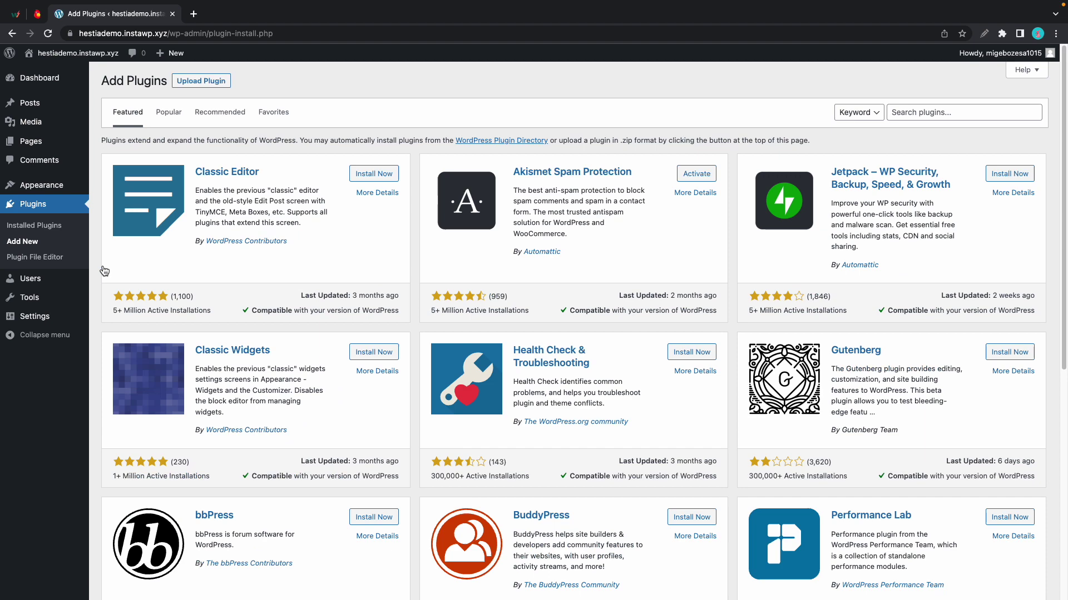
pyautogui.click(908, 116)
pyautogui.write('polylang')
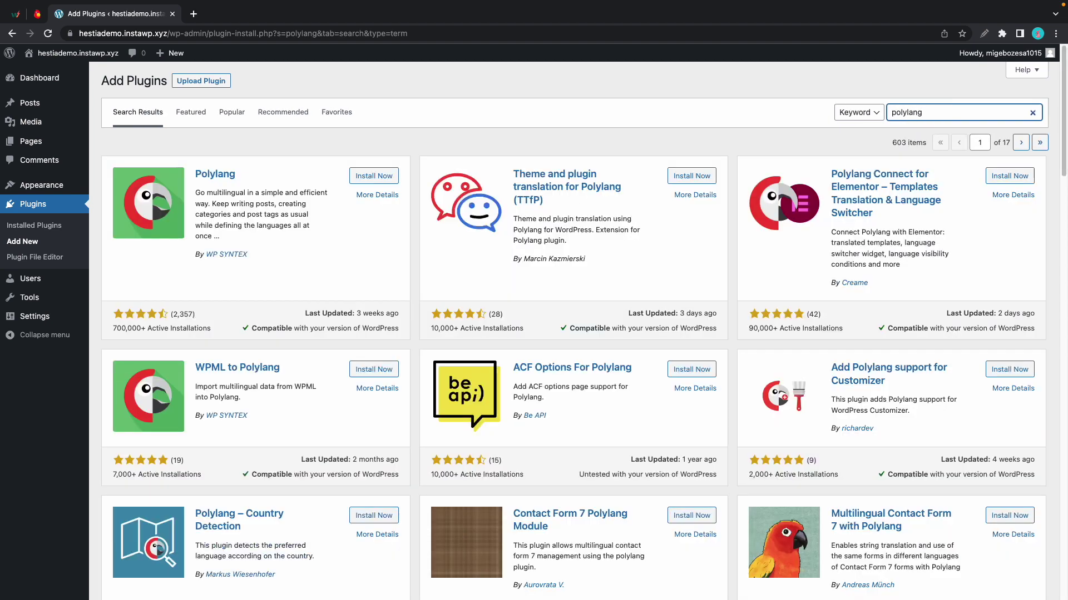
pyautogui.click(358, 176)
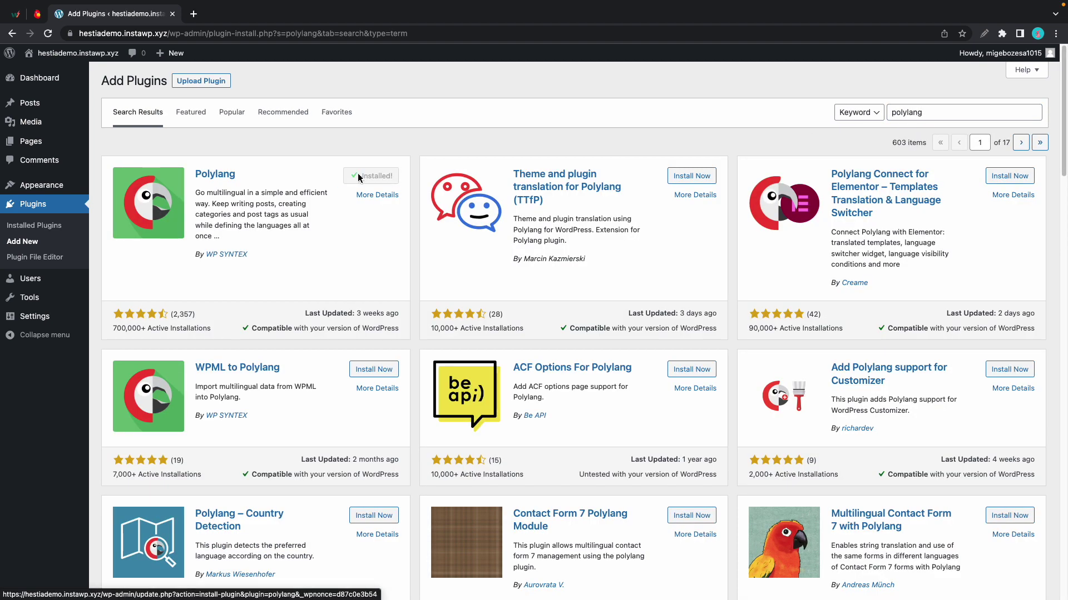
pyautogui.click(367, 177)
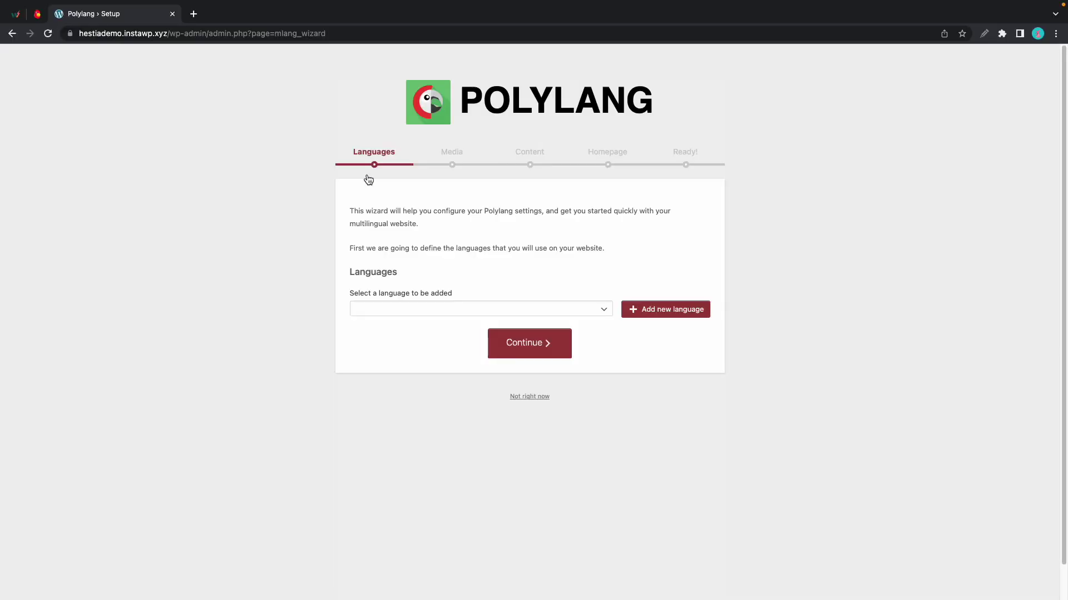
# - Add English - en_US and Español - es_ES as the site languages in the Polylang wizard
pyautogui.click(500, 309)
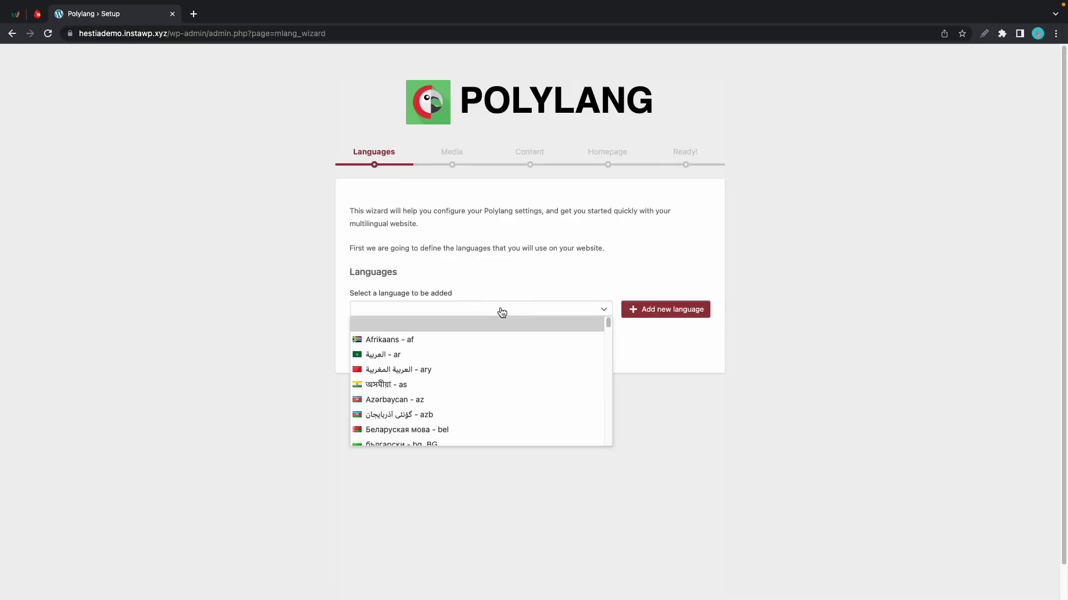
pyautogui.scroll(-10, 476, 353)
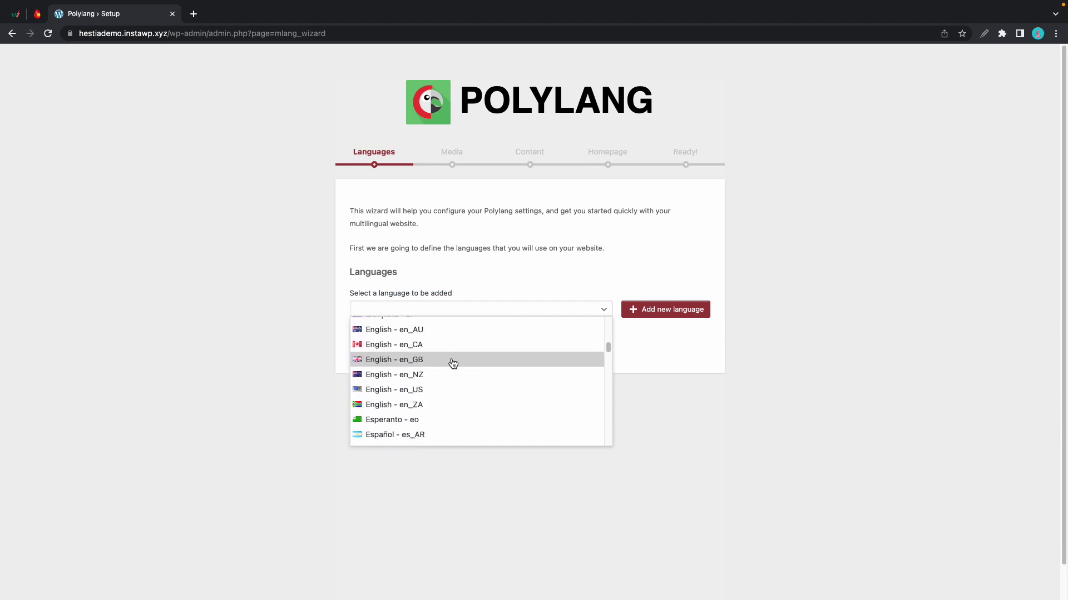
pyautogui.click(398, 391)
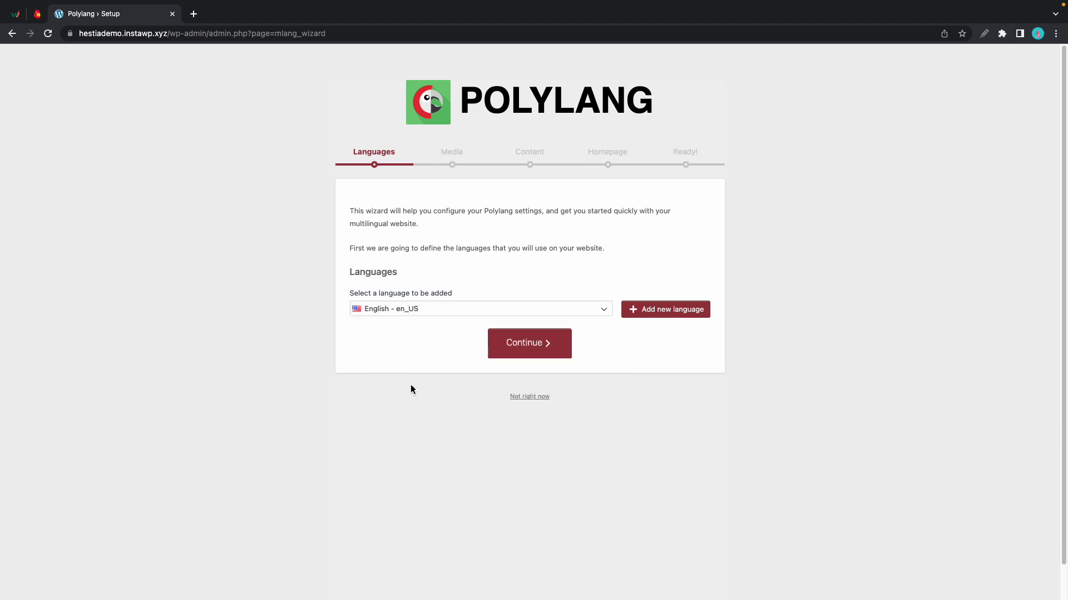
pyautogui.click(653, 310)
pyautogui.click(550, 310)
pyautogui.scroll(-5, 462, 347)
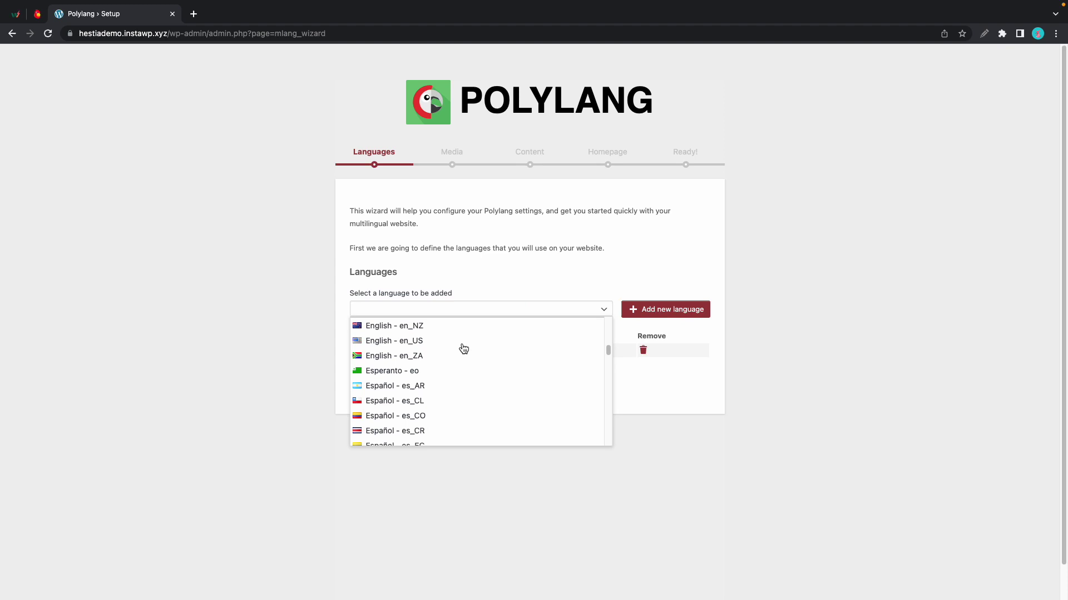
pyautogui.click(424, 340)
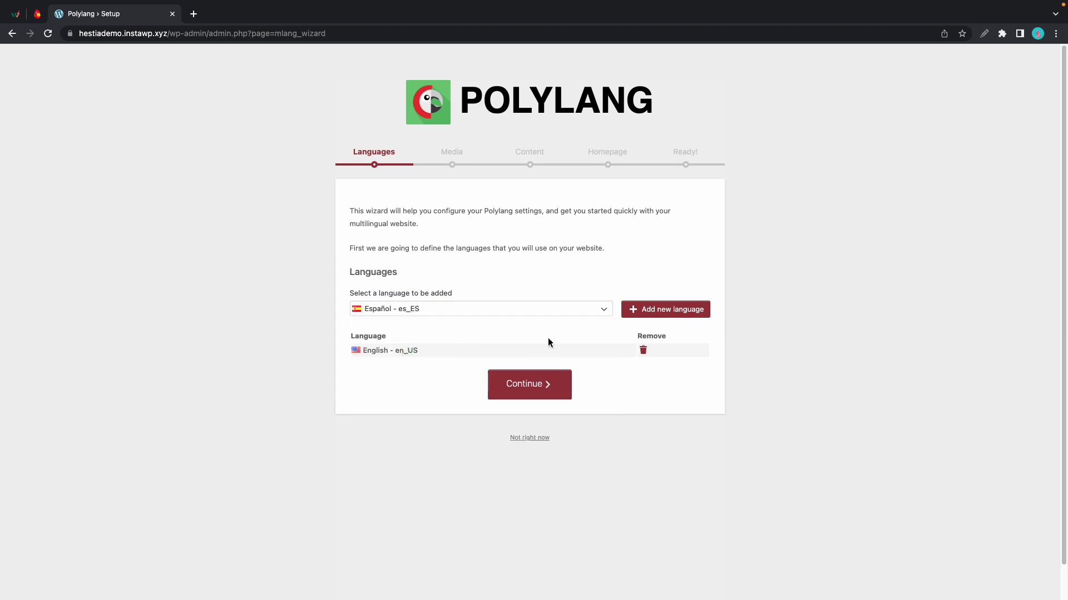
pyautogui.click(661, 317)
pyautogui.click(554, 409)
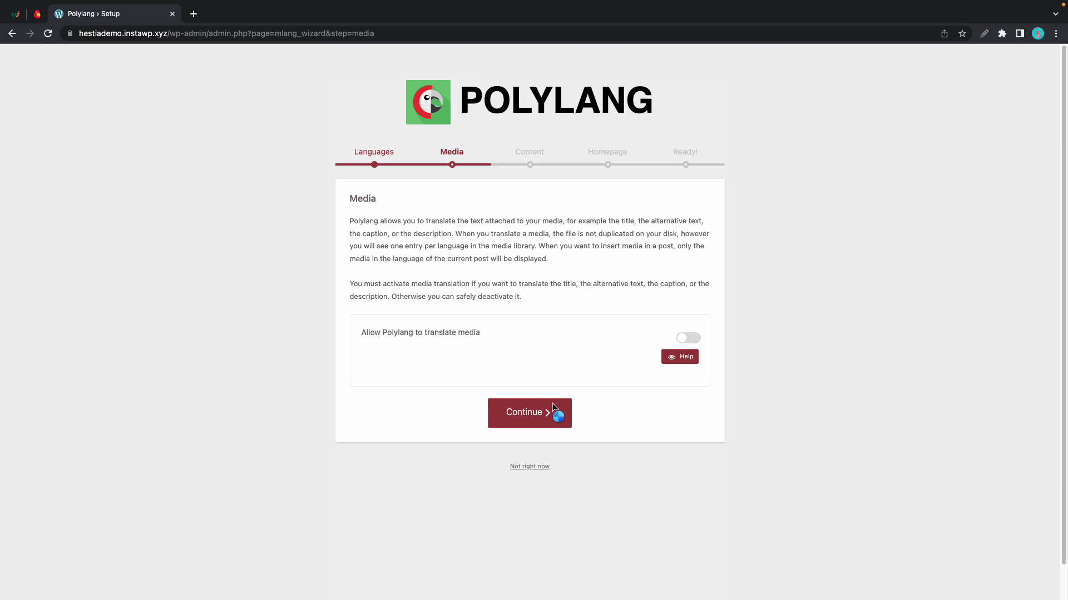
# - Enable media translation, assign English to existing content, and finish the wizard
pyautogui.click(684, 339)
pyautogui.click(543, 421)
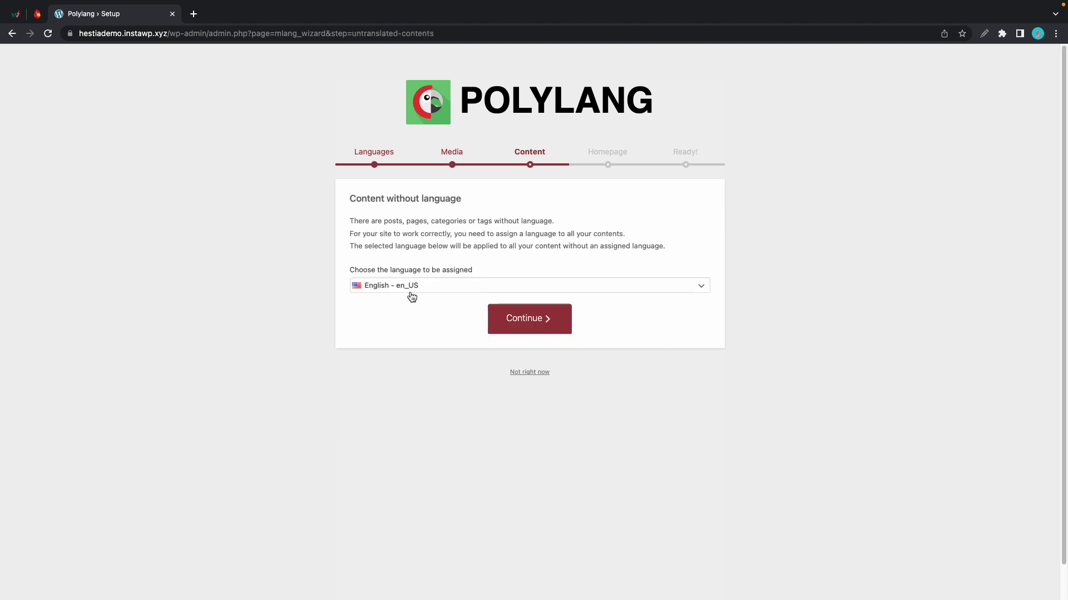
pyautogui.click(525, 323)
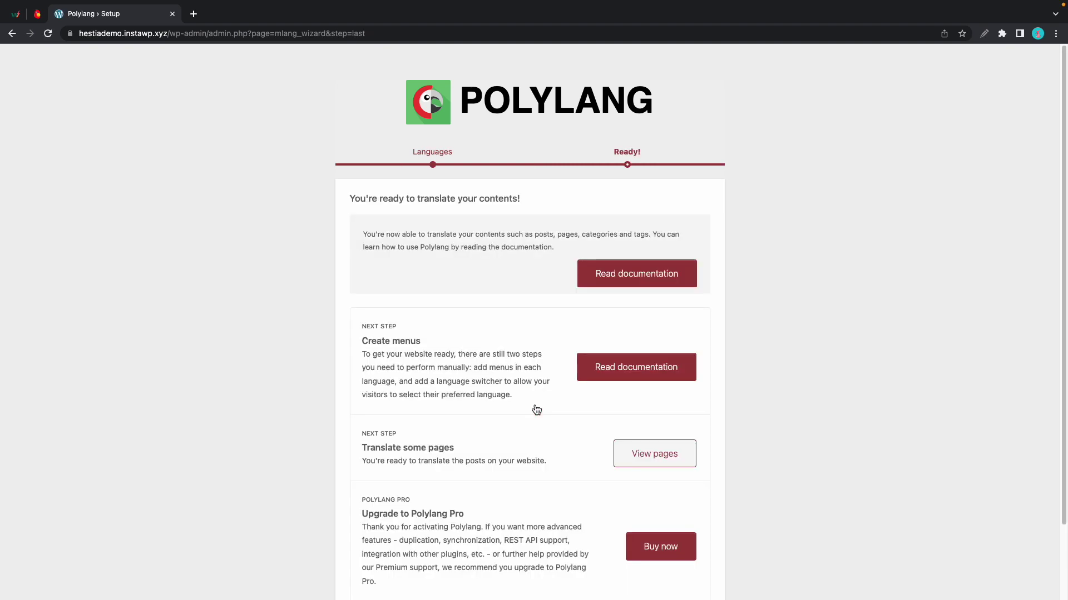
pyautogui.scroll(-3, 534, 410)
pyautogui.click(476, 537)
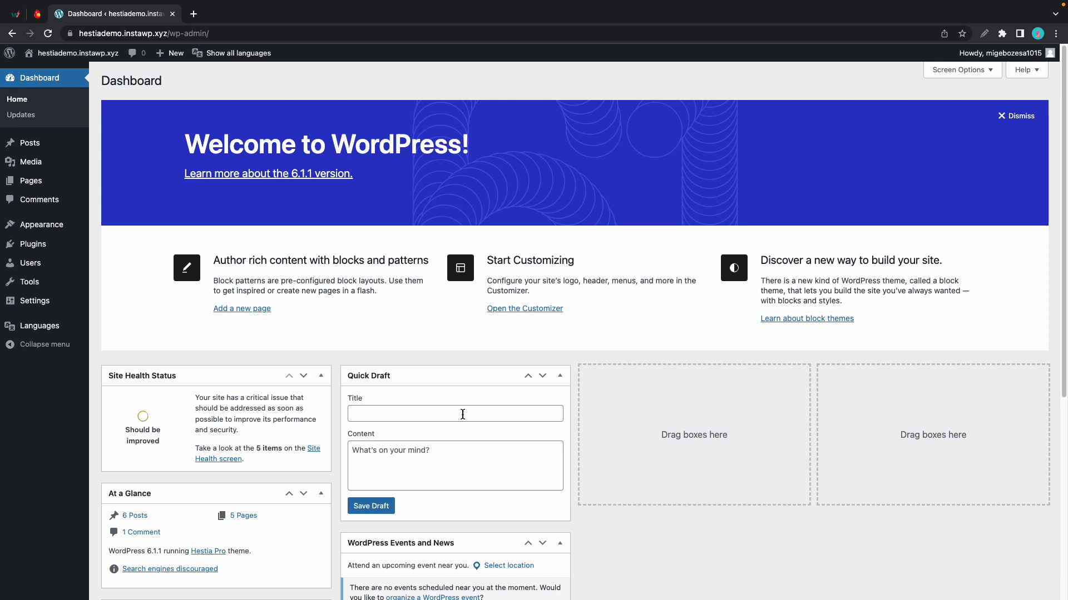
# - View the Home – Español and English Home pages on the live site from All Pages
pyautogui.click(31, 185)
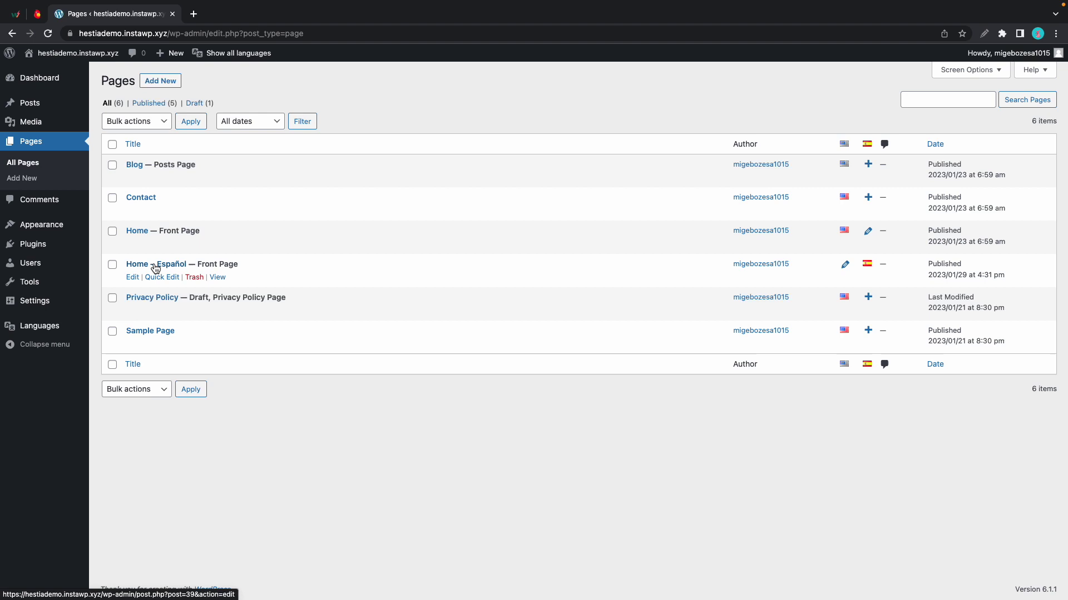
pyautogui.click(219, 281)
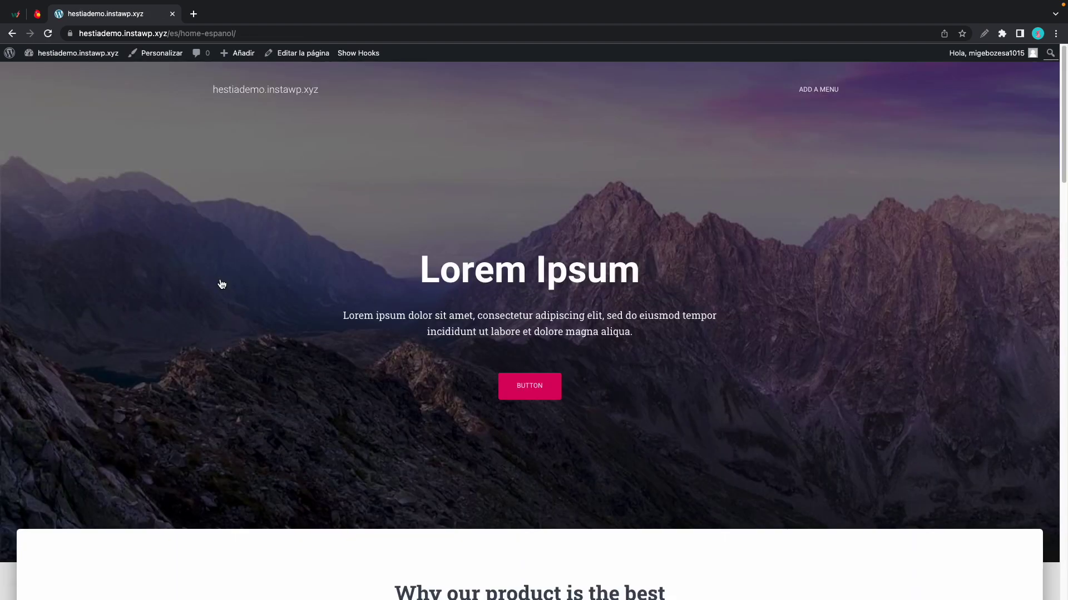
pyautogui.scroll(-3, 374, 302)
pyautogui.scroll(-2, 373, 301)
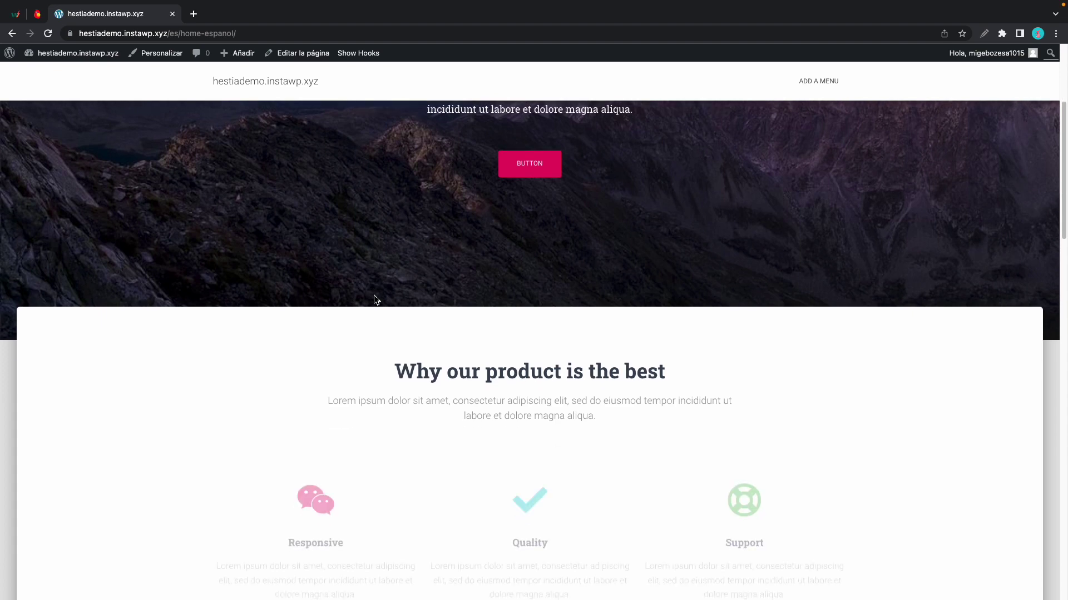
pyautogui.scroll(5, 374, 301)
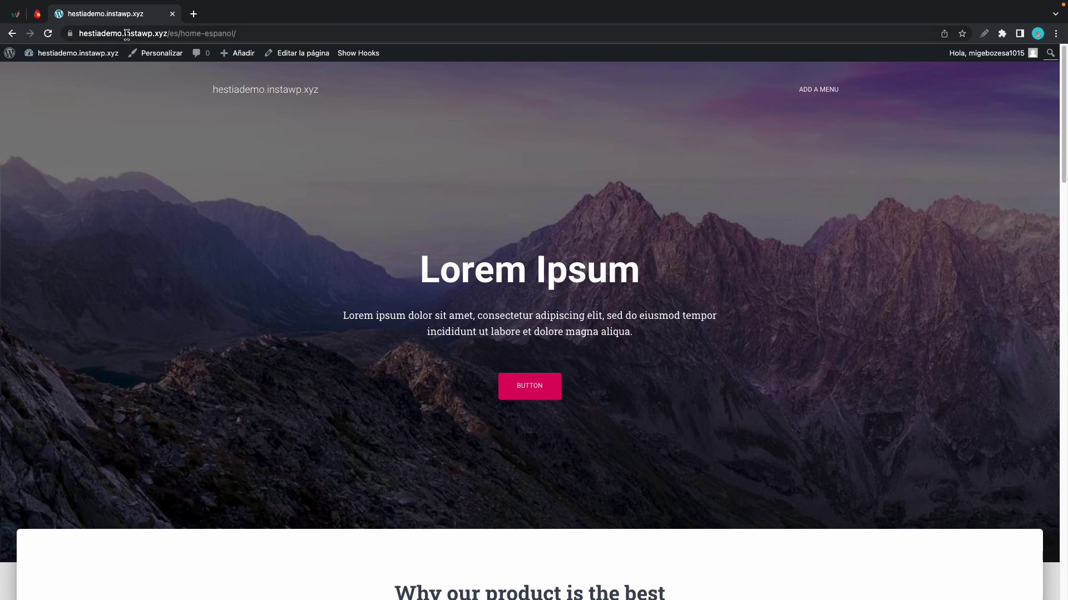
pyautogui.hotkey('alt', 'Left')
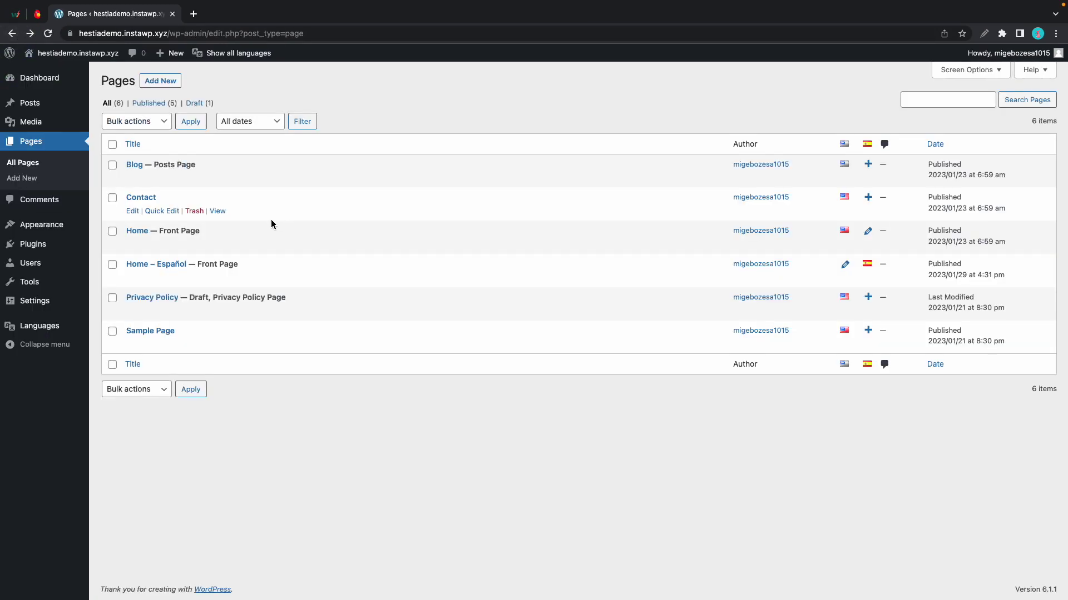
pyautogui.click(217, 245)
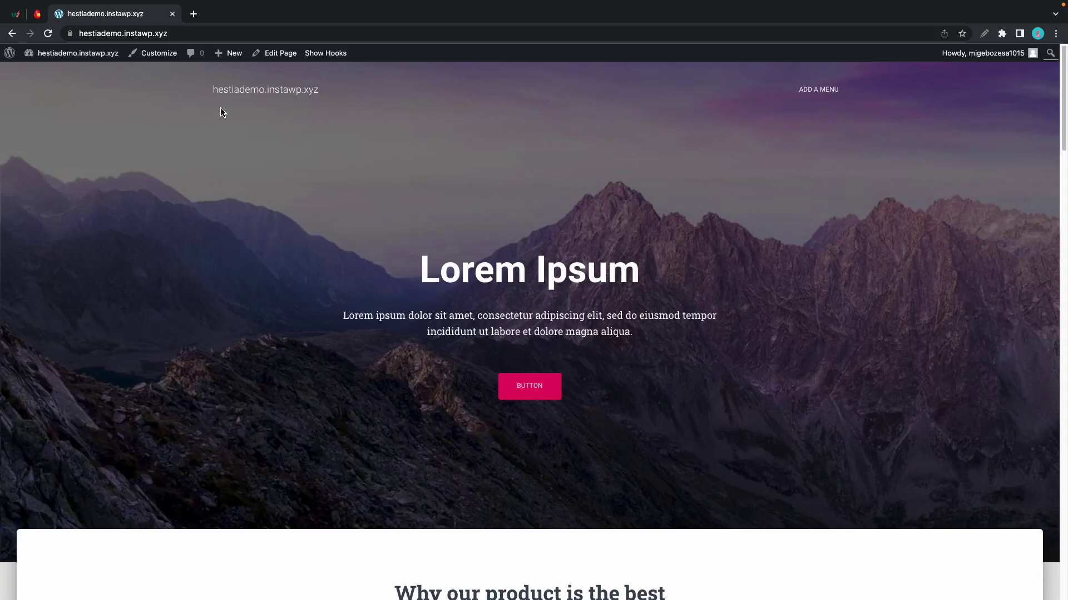
pyautogui.click(11, 34)
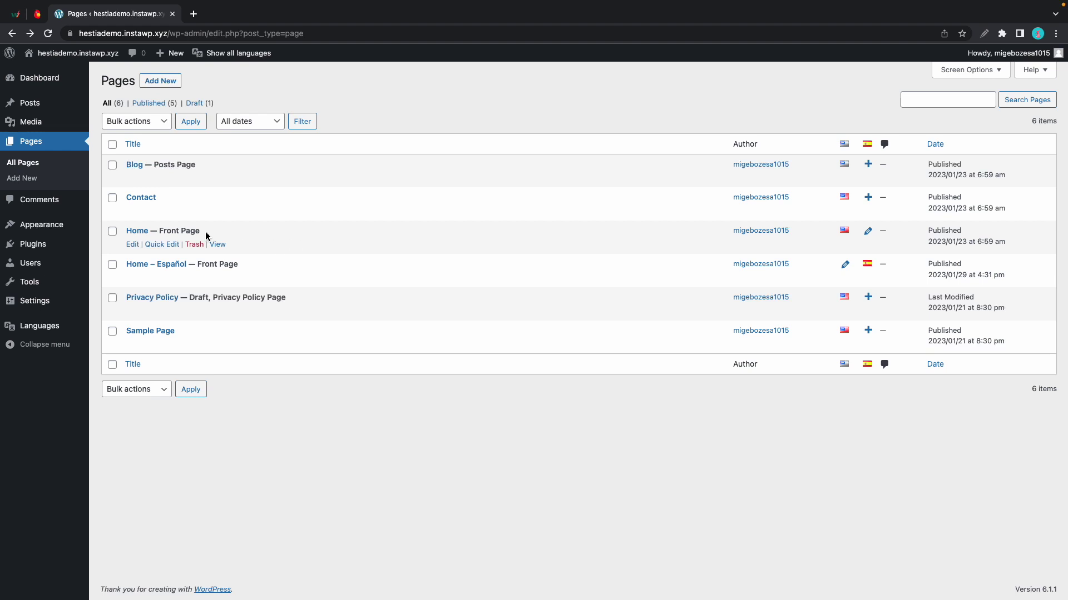
# - Enable the Language switcher in Screen Options and add Languages to the Primary Menu
pyautogui.moveTo(62, 228)
pyautogui.click(109, 275)
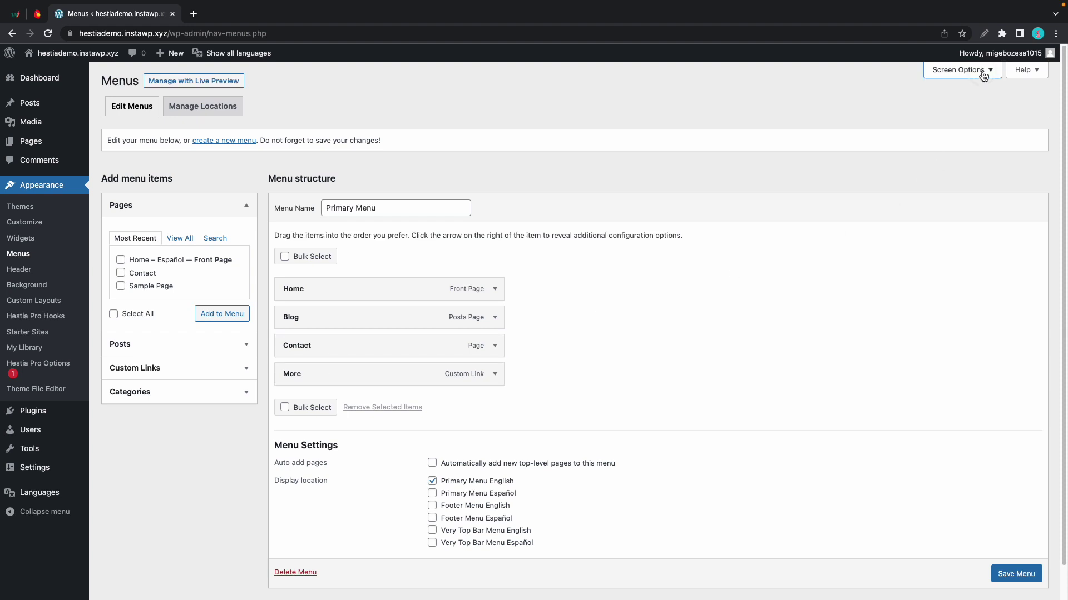
pyautogui.click(950, 70)
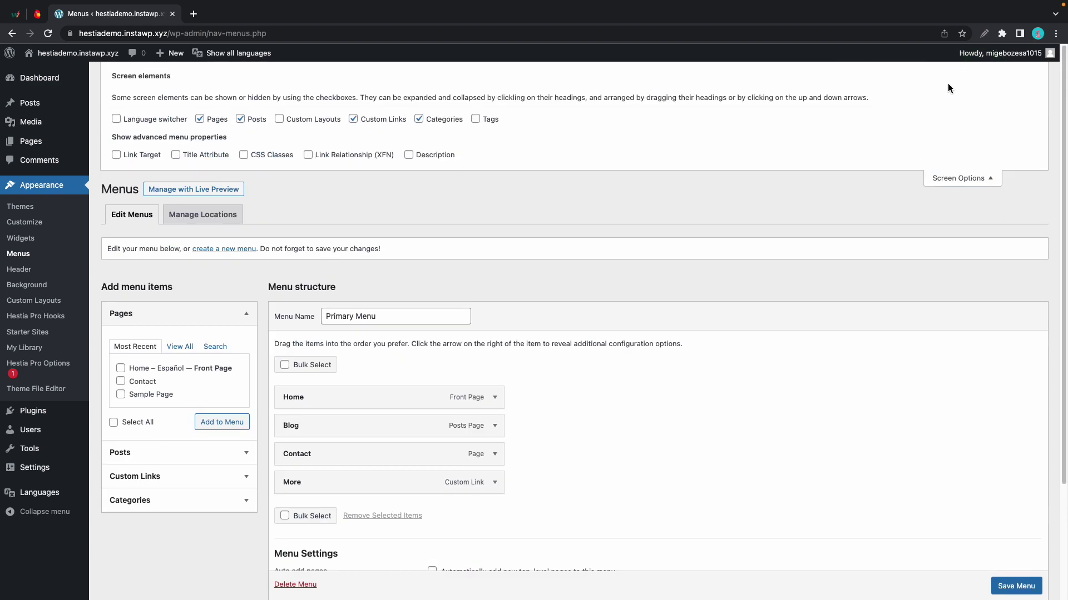
pyautogui.click(116, 119)
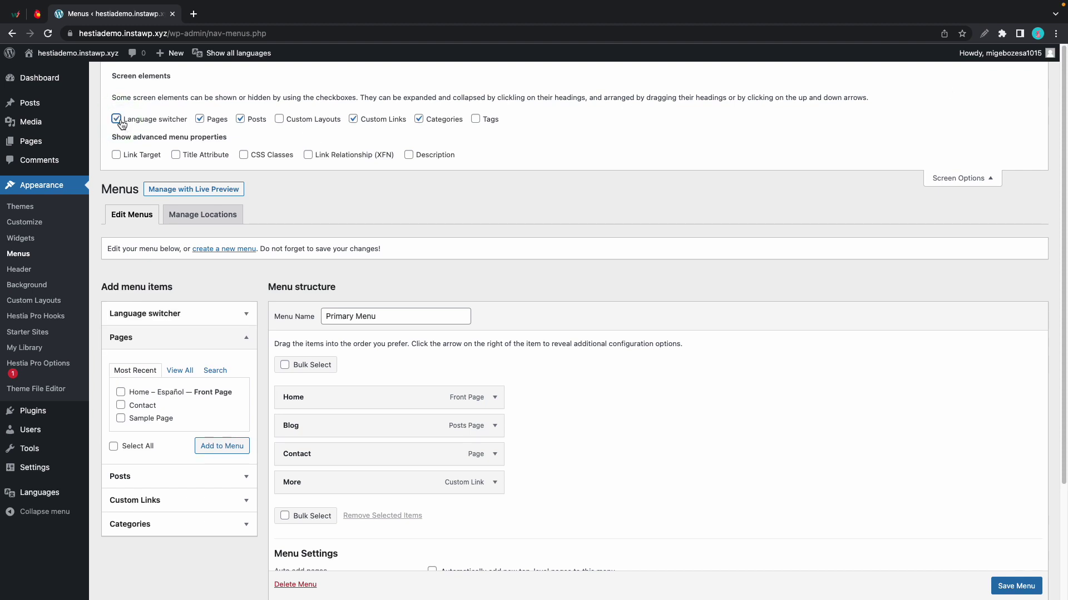
pyautogui.click(179, 313)
pyautogui.click(120, 356)
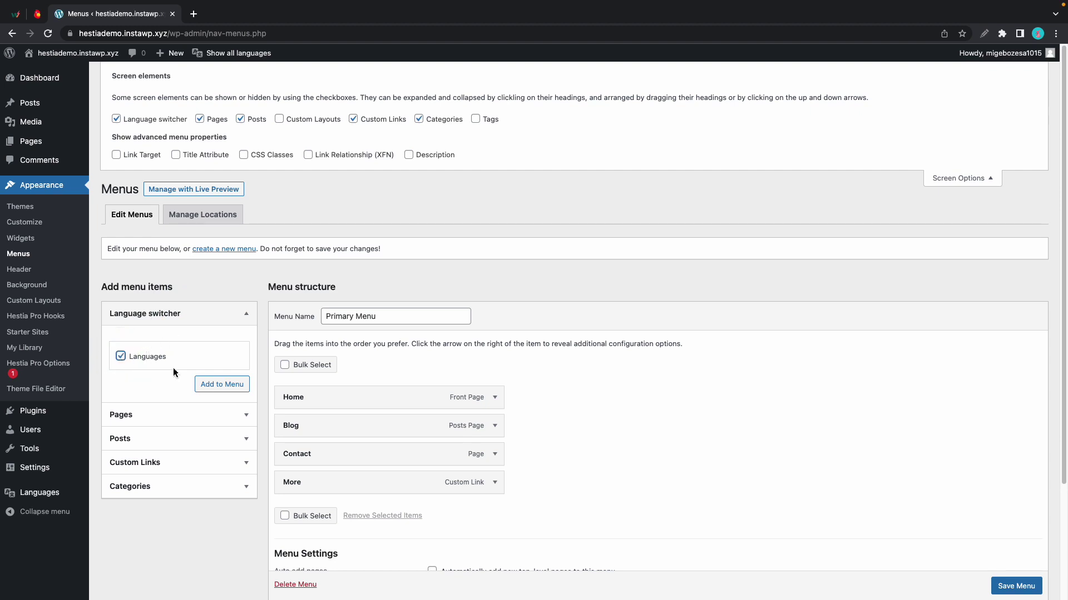
pyautogui.click(223, 387)
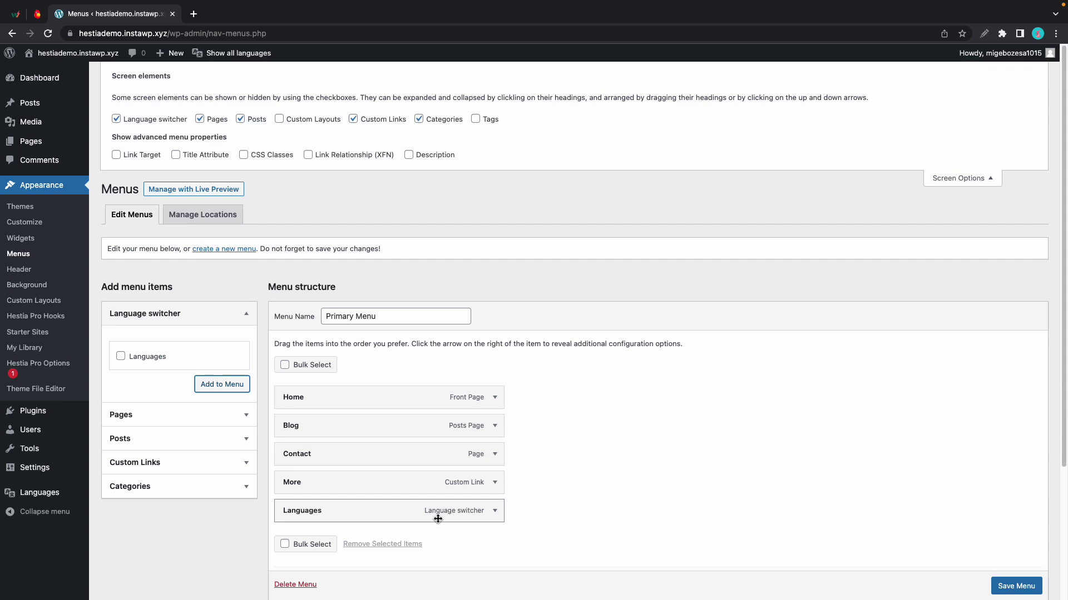
# - Set the Languages item to show as a dropdown with flags and save the Primary Menu
pyautogui.click(495, 512)
pyautogui.scroll(-2, 443, 508)
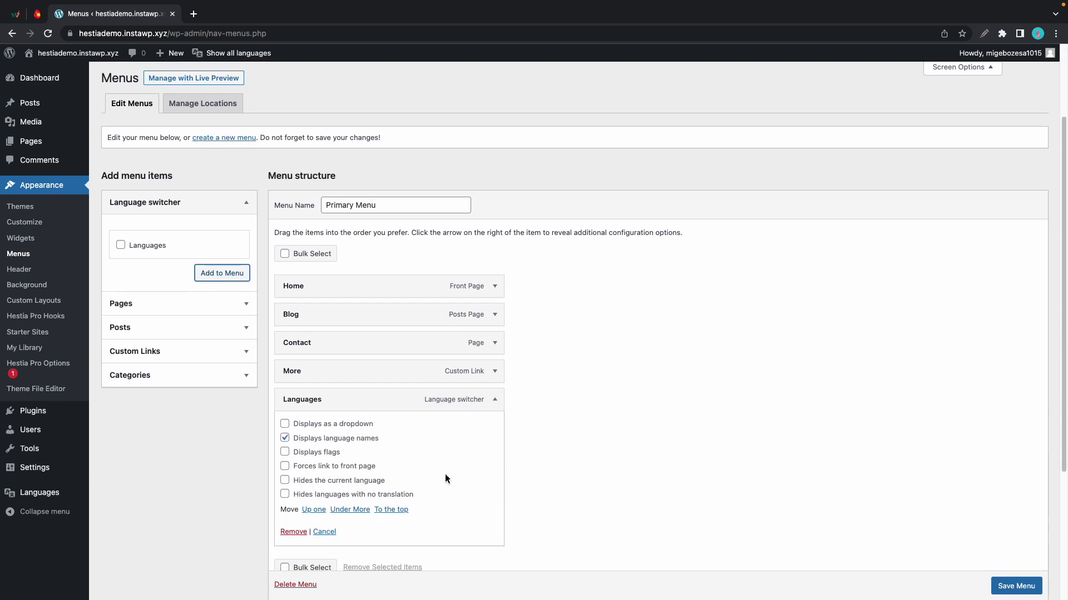
pyautogui.click(284, 424)
pyautogui.click(284, 452)
pyautogui.scroll(-1, 284, 453)
pyautogui.scroll(1, 319, 455)
pyautogui.click(1007, 584)
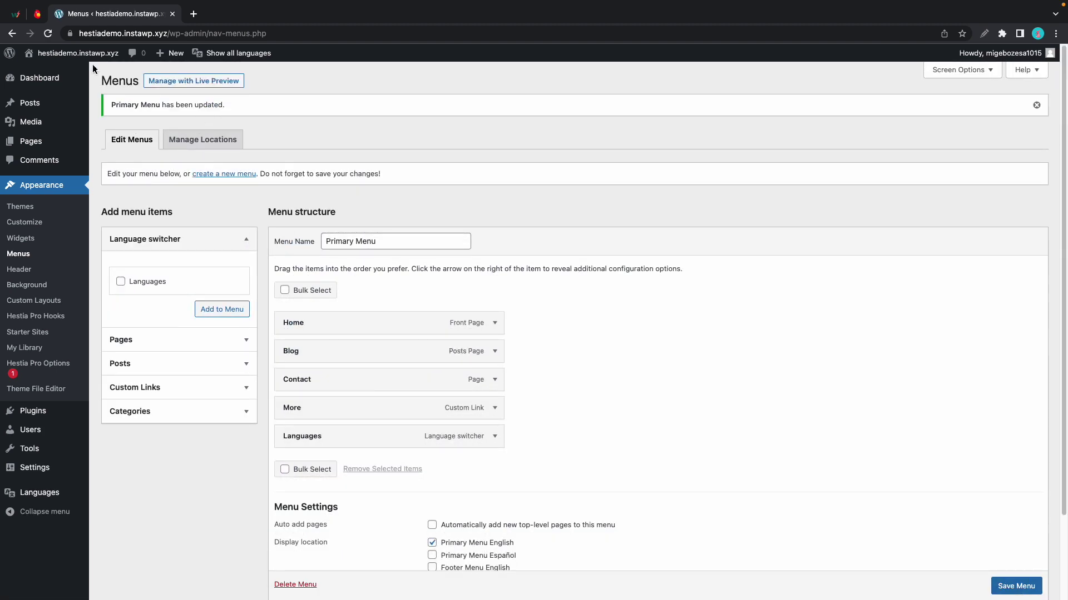
pyautogui.moveTo(39, 53)
pyautogui.rightClick(50, 74)
pyautogui.click(69, 81)
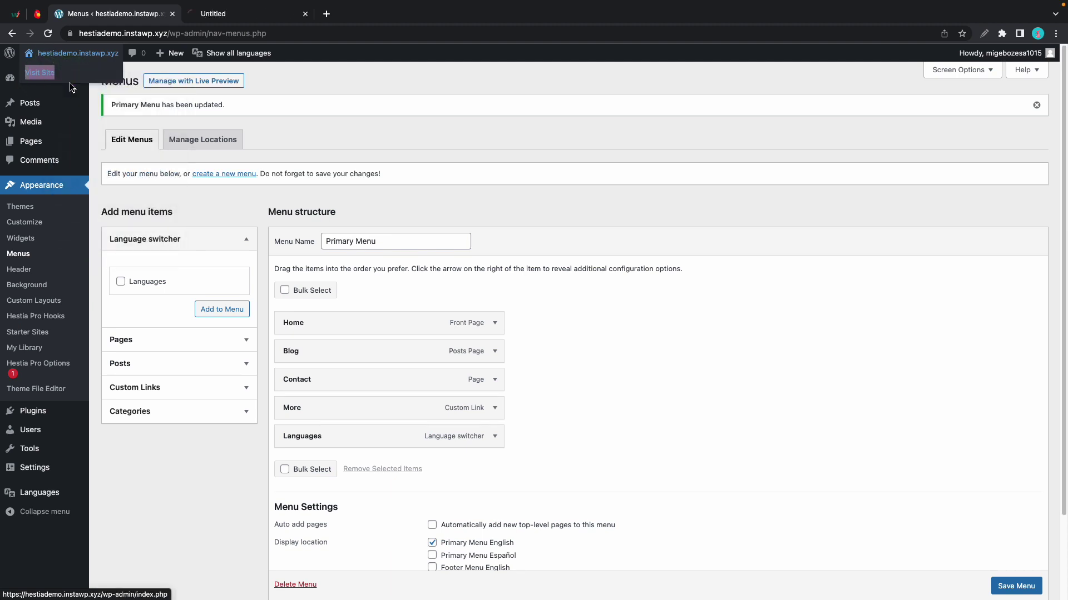
pyautogui.click(228, 16)
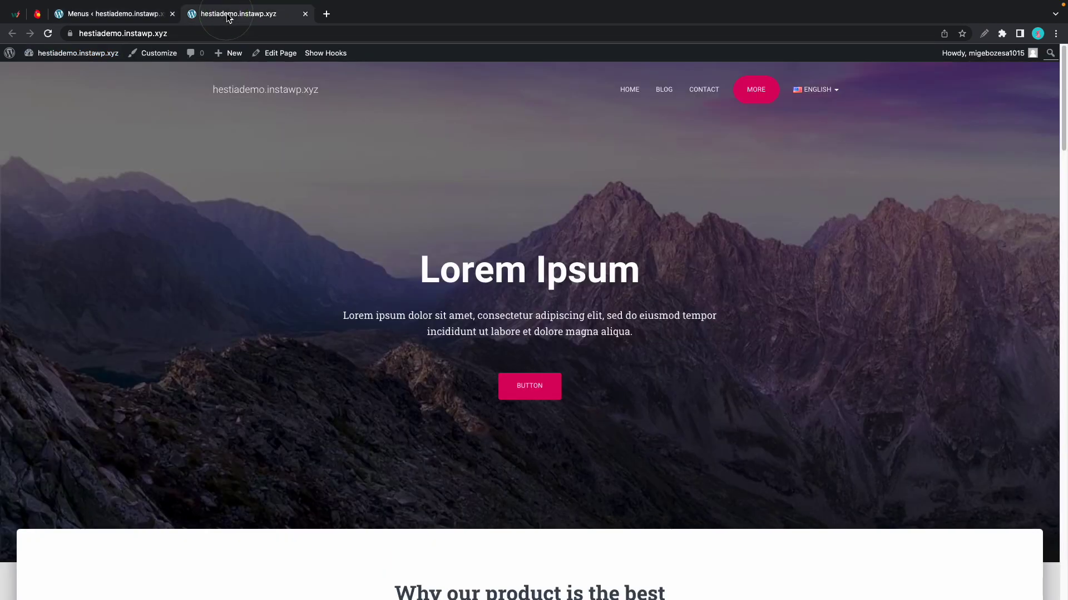
pyautogui.moveTo(840, 95)
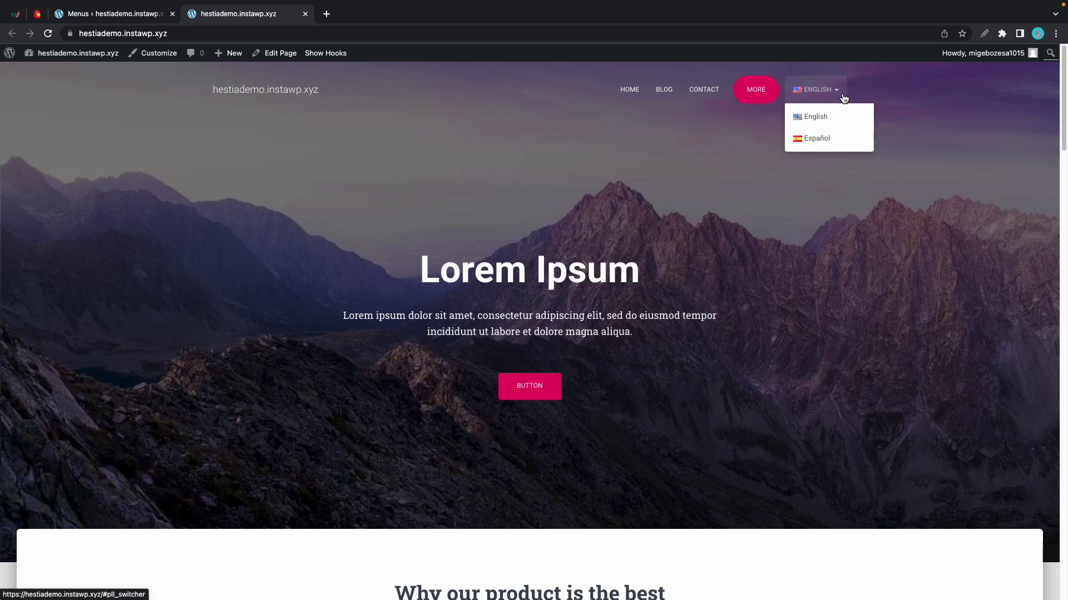
pyautogui.click(818, 142)
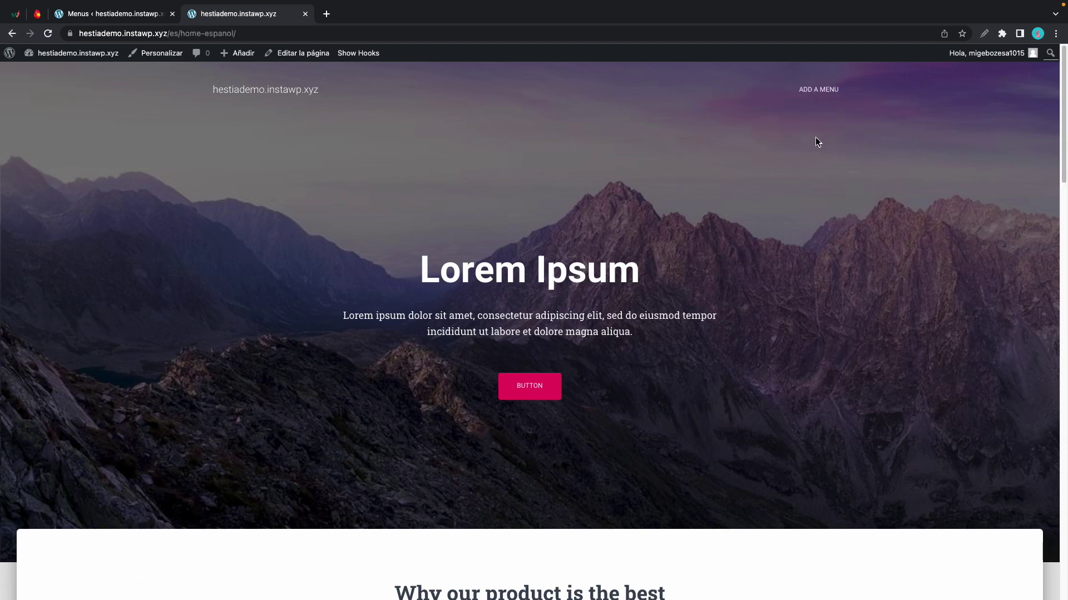
pyautogui.click(13, 35)
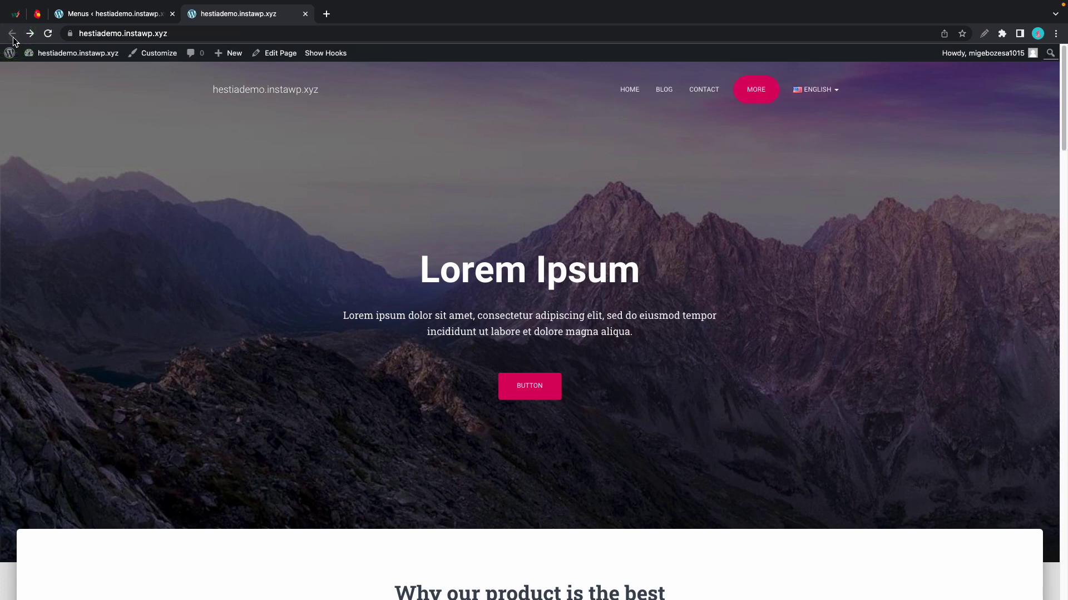
# - Tick the Primary Menu Español display location and save the menu
pyautogui.click(305, 14)
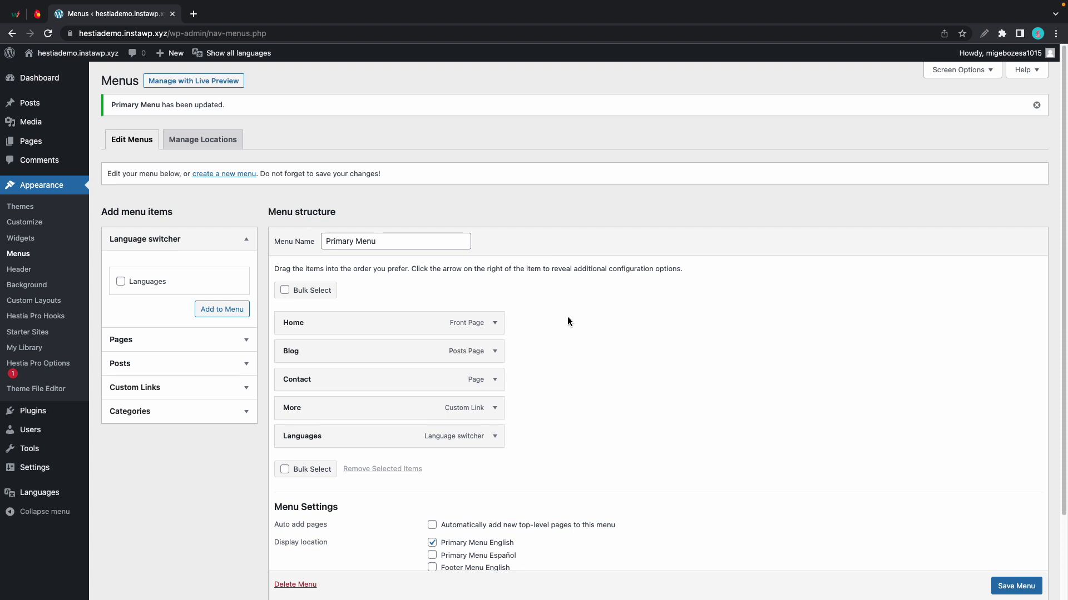
pyautogui.scroll(-1, 567, 322)
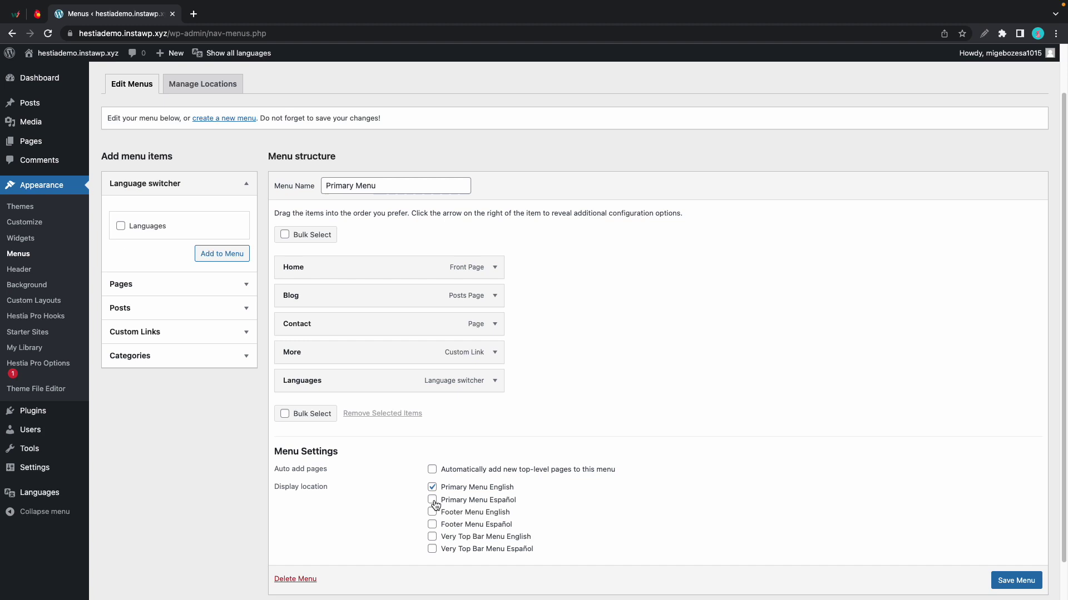
pyautogui.click(432, 500)
pyautogui.click(1009, 581)
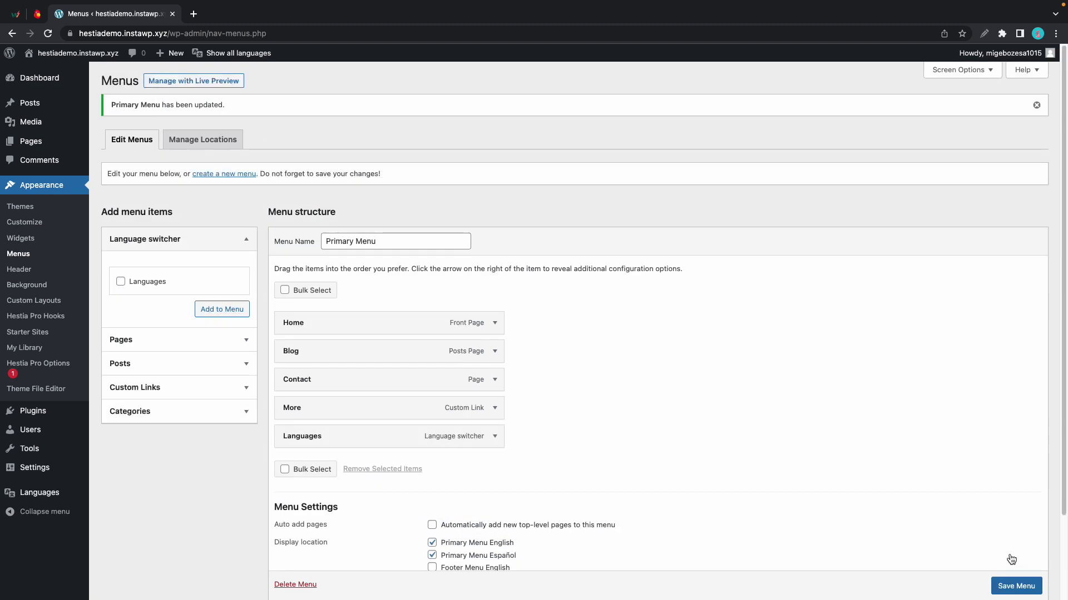
# - On the live site, switch to Español with the language dropdown, then back to English
pyautogui.moveTo(66, 53)
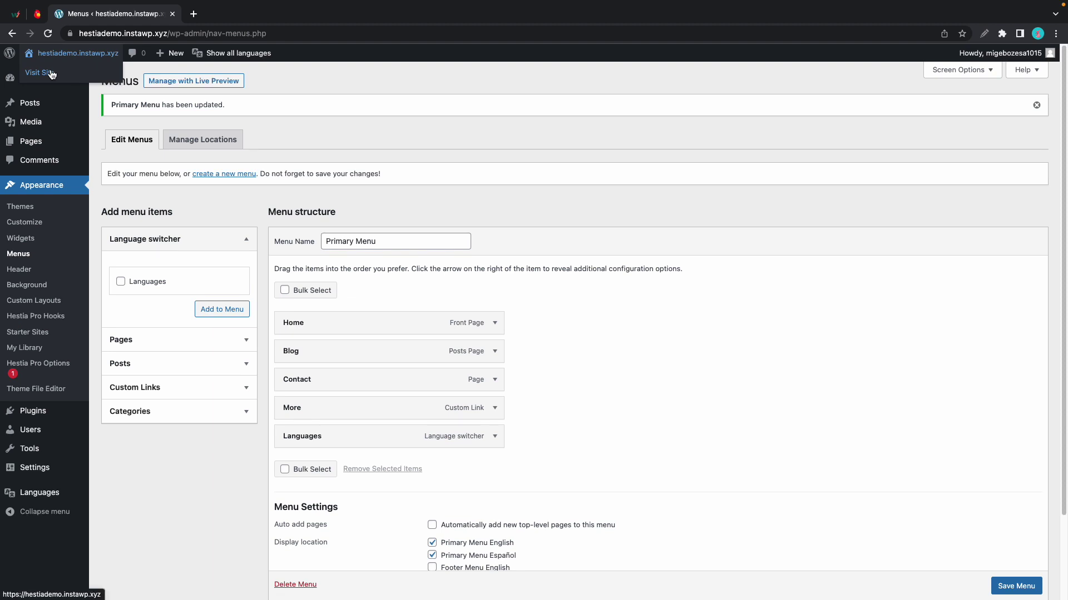
pyautogui.click(50, 73)
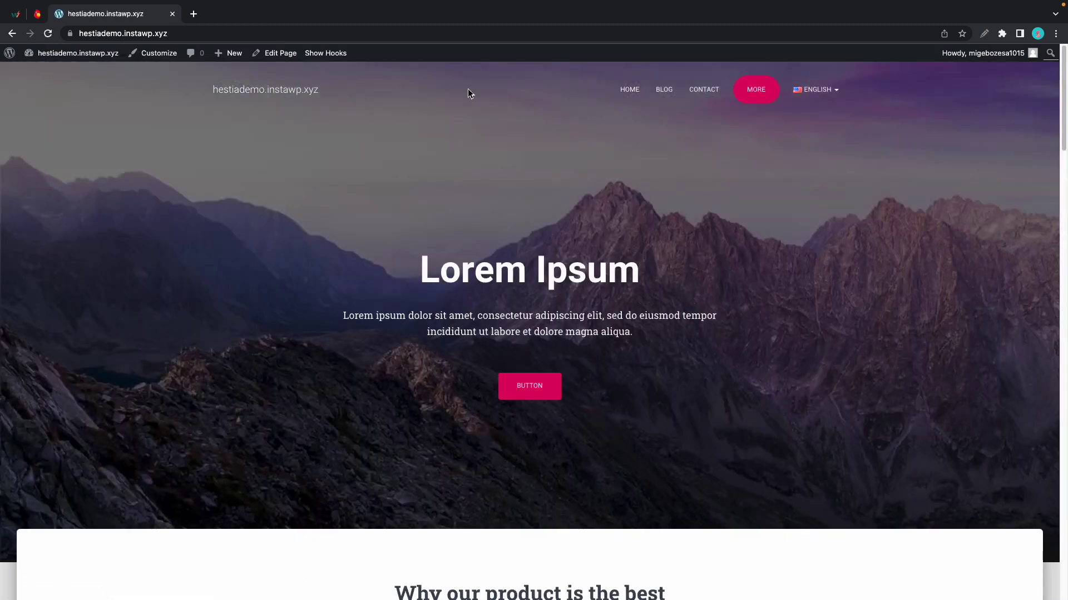
pyautogui.moveTo(817, 90)
pyautogui.click(823, 139)
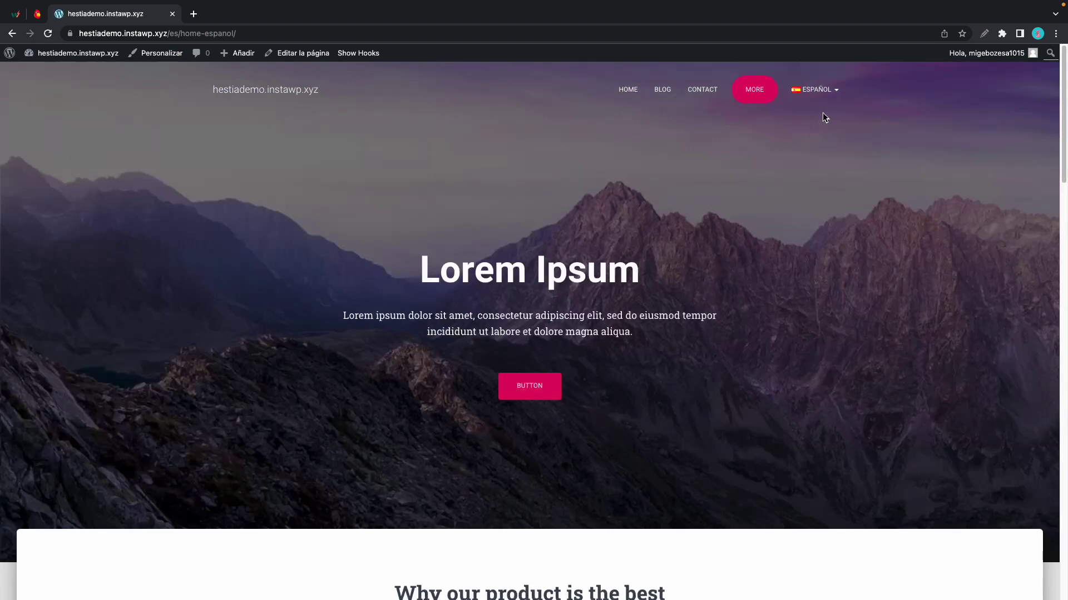
pyautogui.moveTo(816, 91)
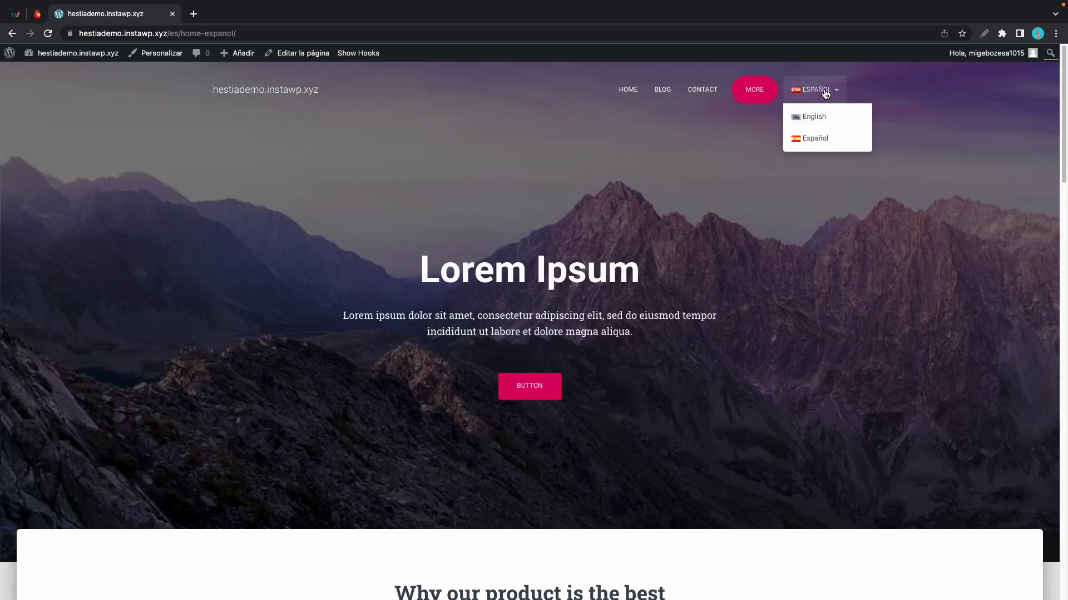
pyautogui.click(813, 117)
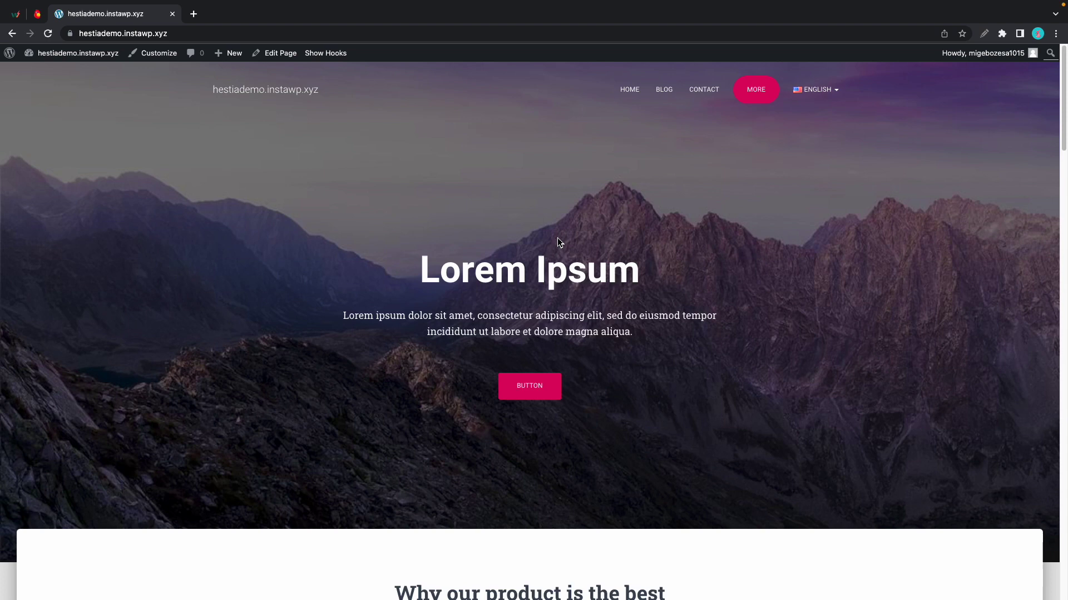
pyautogui.scroll(-6, 559, 243)
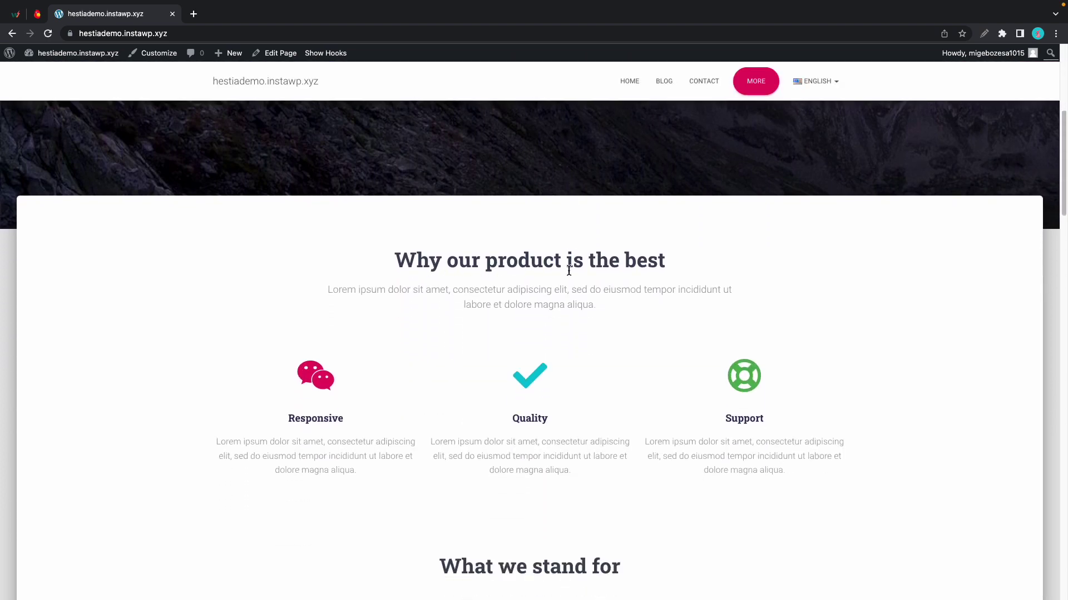
# - In the Customizer's Features section, set the title to 'Features' and clear the old subtitle
pyautogui.click(167, 54)
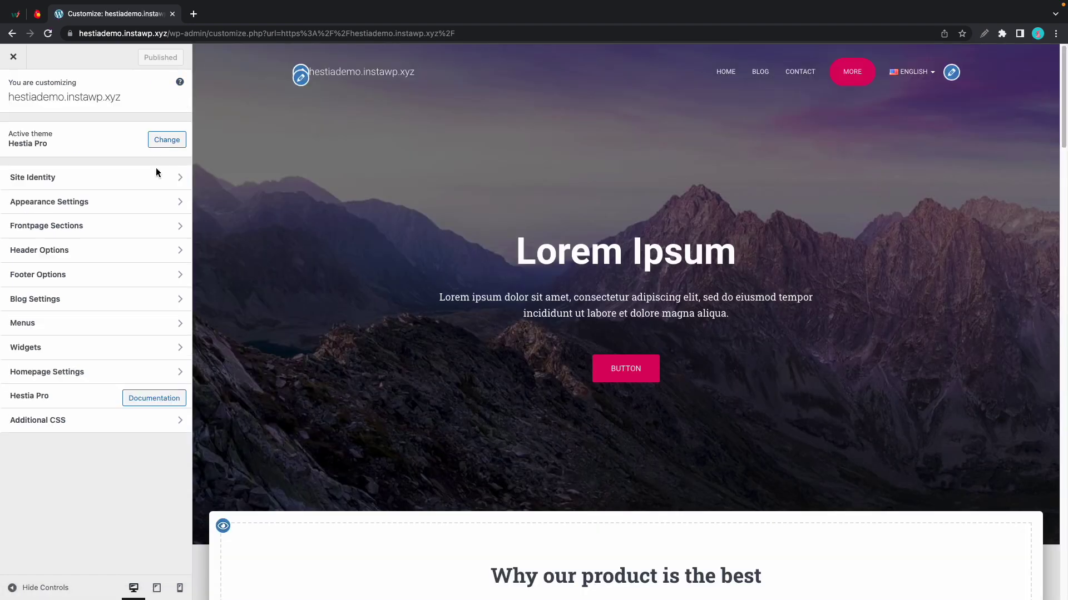
pyautogui.click(162, 227)
pyautogui.click(156, 163)
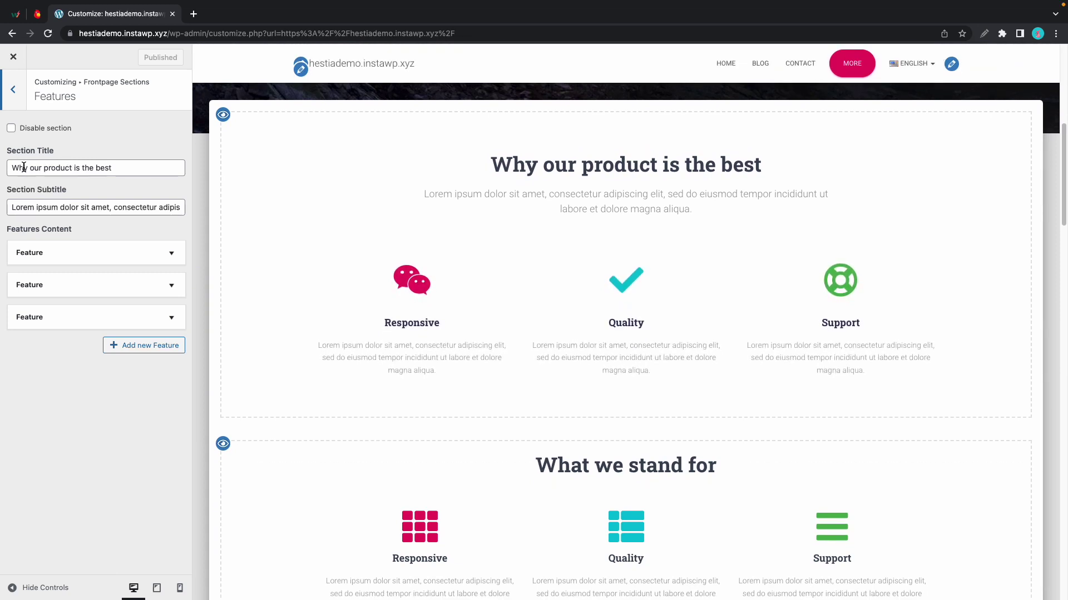
pyautogui.tripleClick(100, 170)
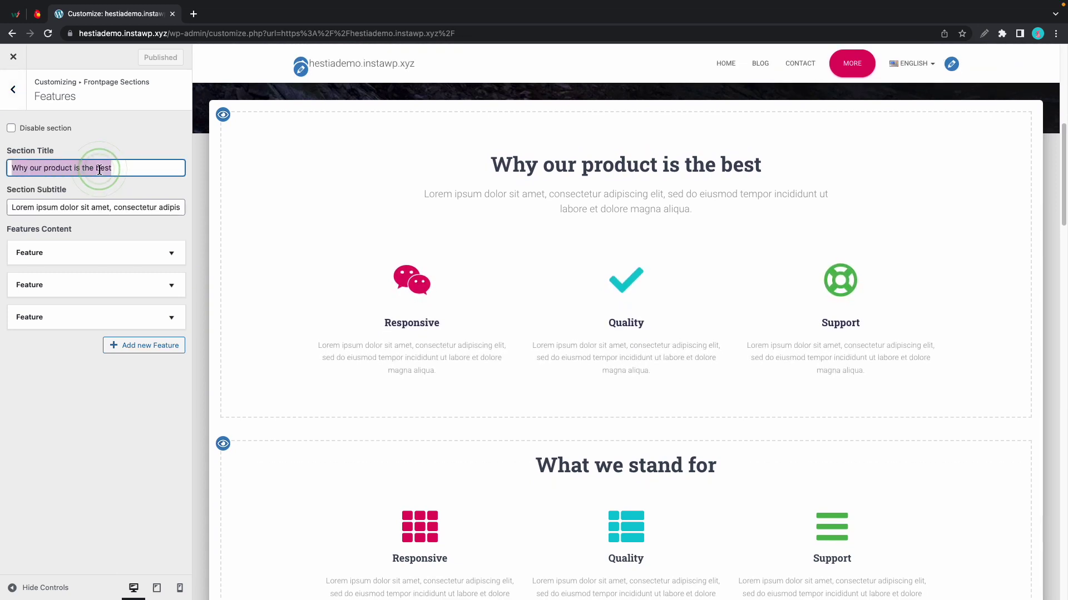
pyautogui.write('Features')
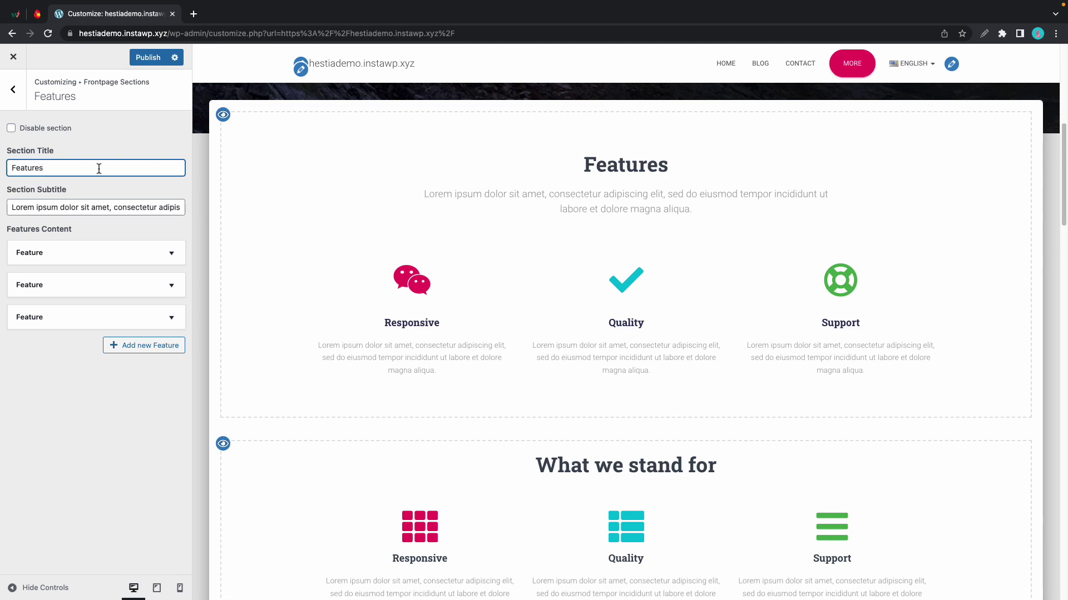
pyautogui.click(89, 207)
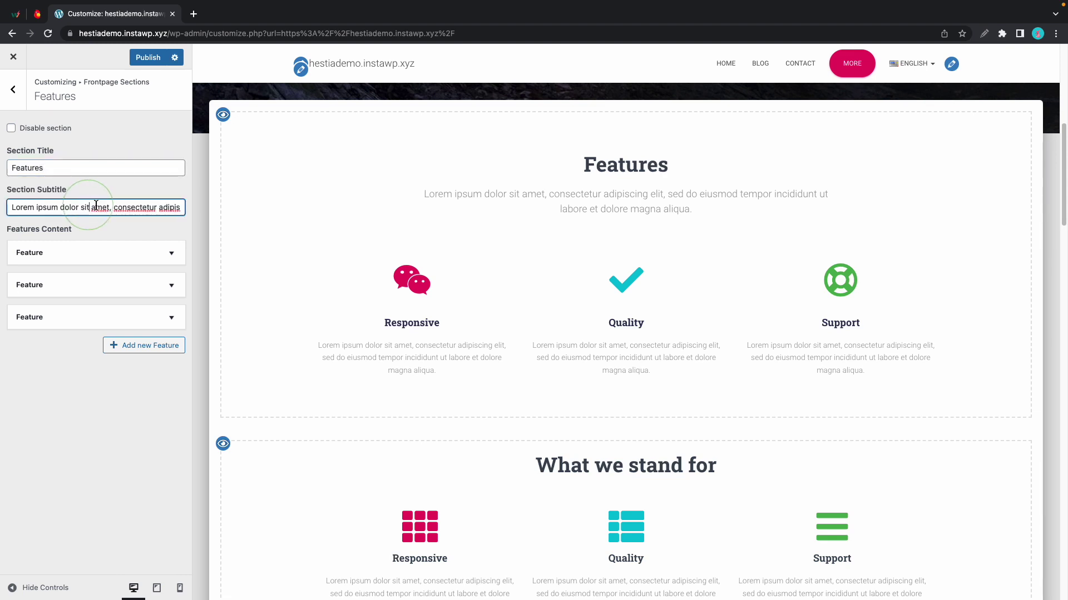
pyautogui.press('super+a')
pyautogui.press('BackSpace')
# - Enter 'short subtitle' as the Features subtitle and retitle What clients say to 'Testimonials'
pyautogui.write('short subtitle')
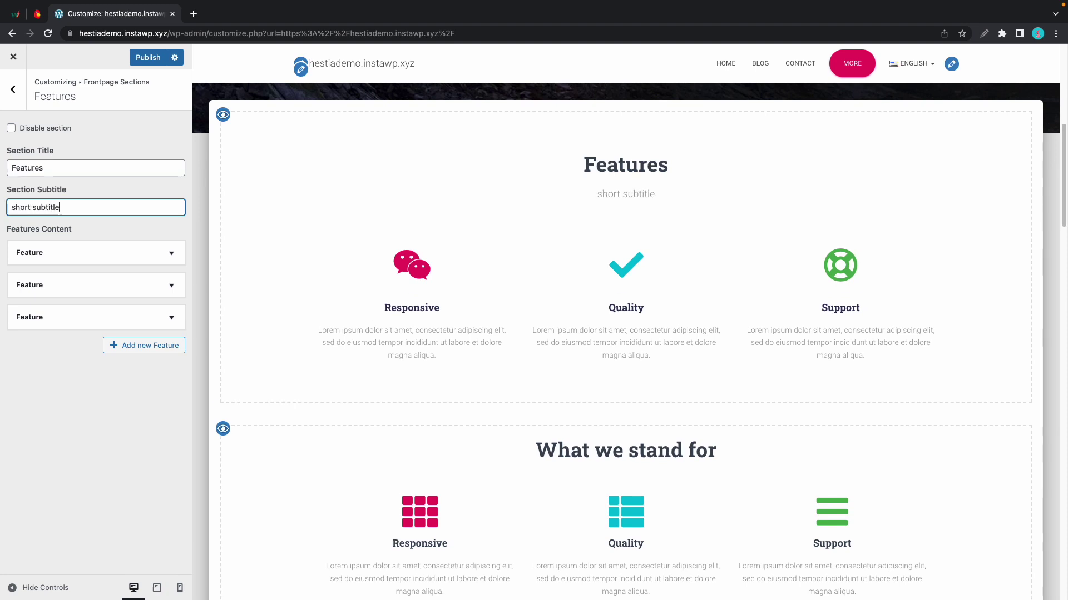
pyautogui.click(91, 232)
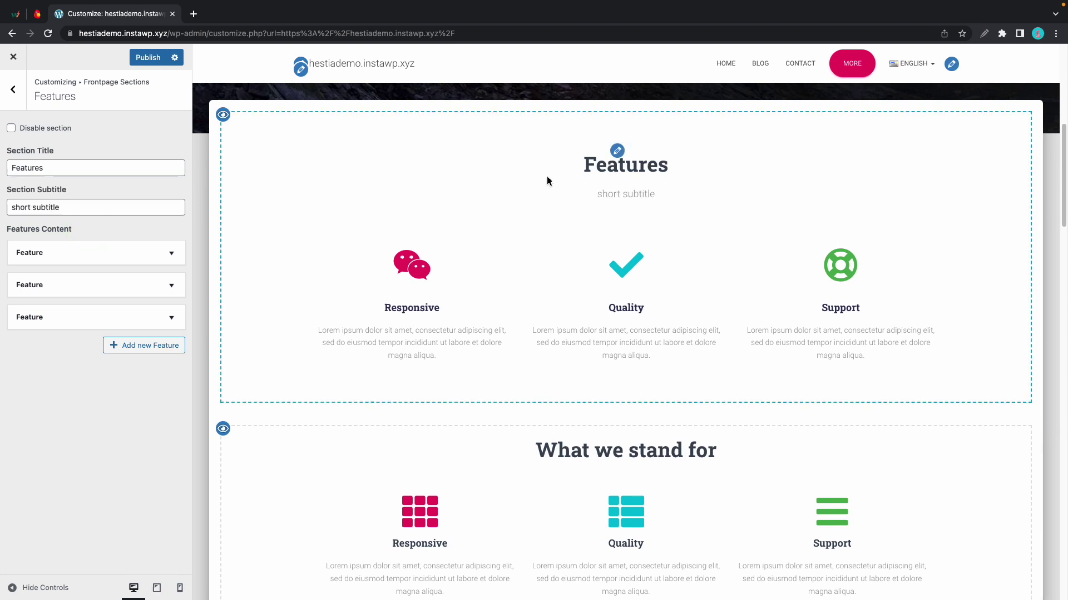
pyautogui.scroll(-15, 645, 198)
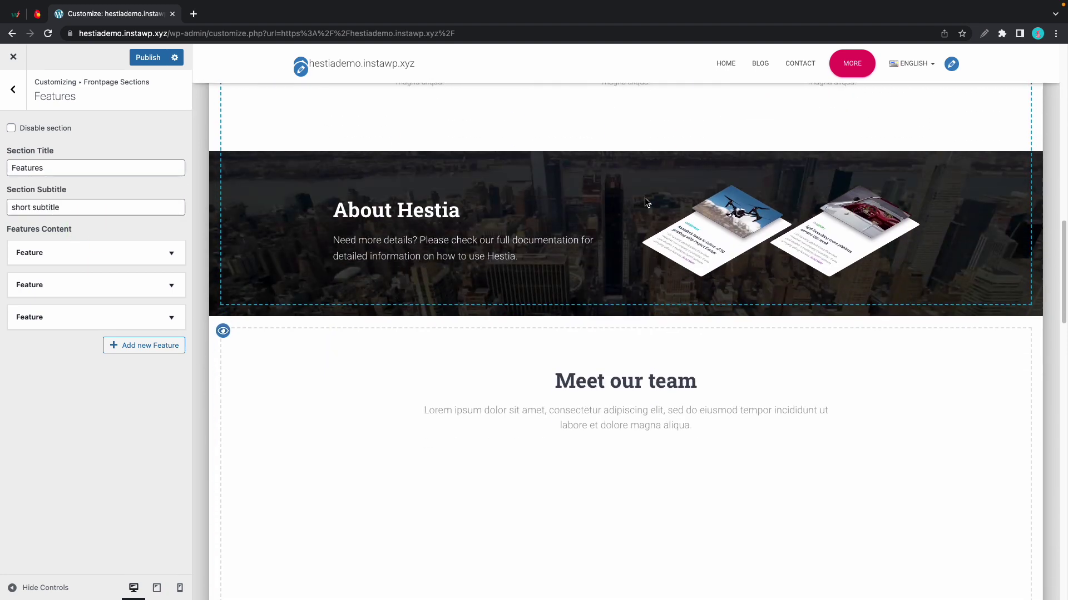
pyautogui.scroll(-10, 645, 198)
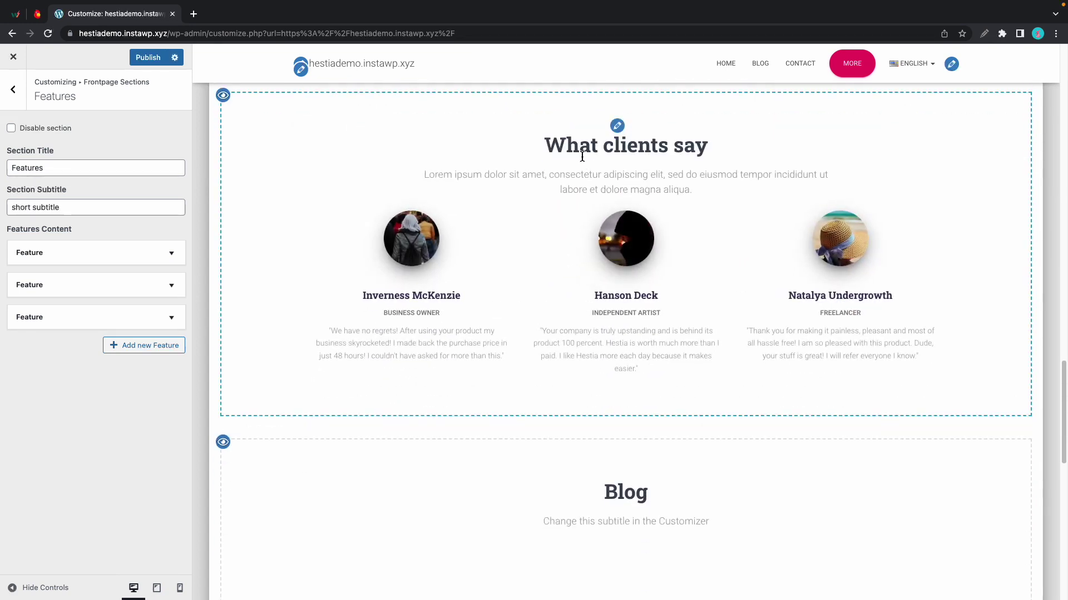
pyautogui.click(617, 126)
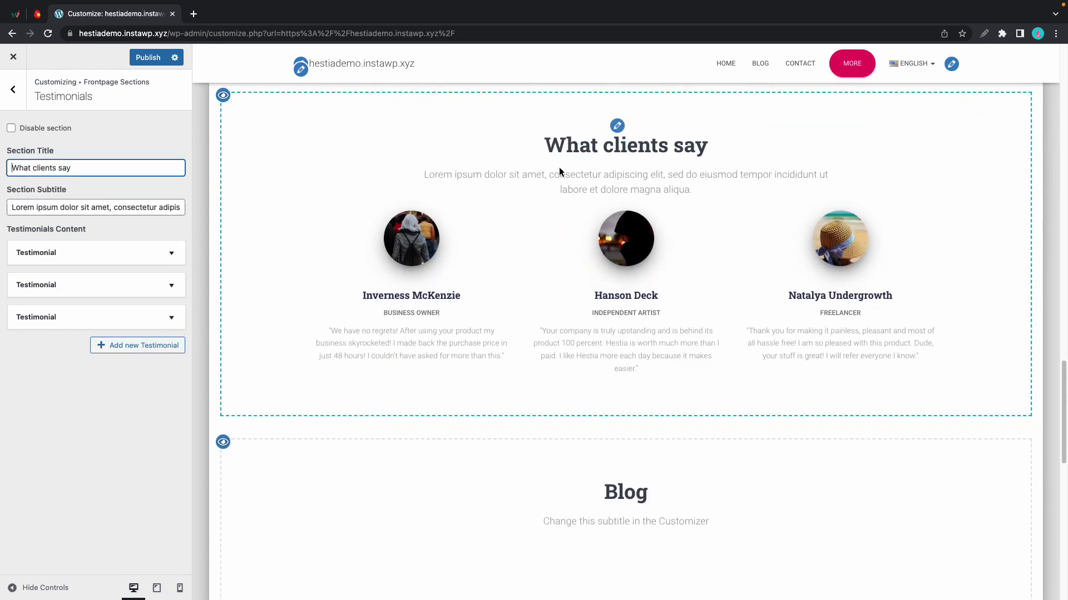
pyautogui.tripleClick(72, 167)
pyautogui.write('Testimonials')
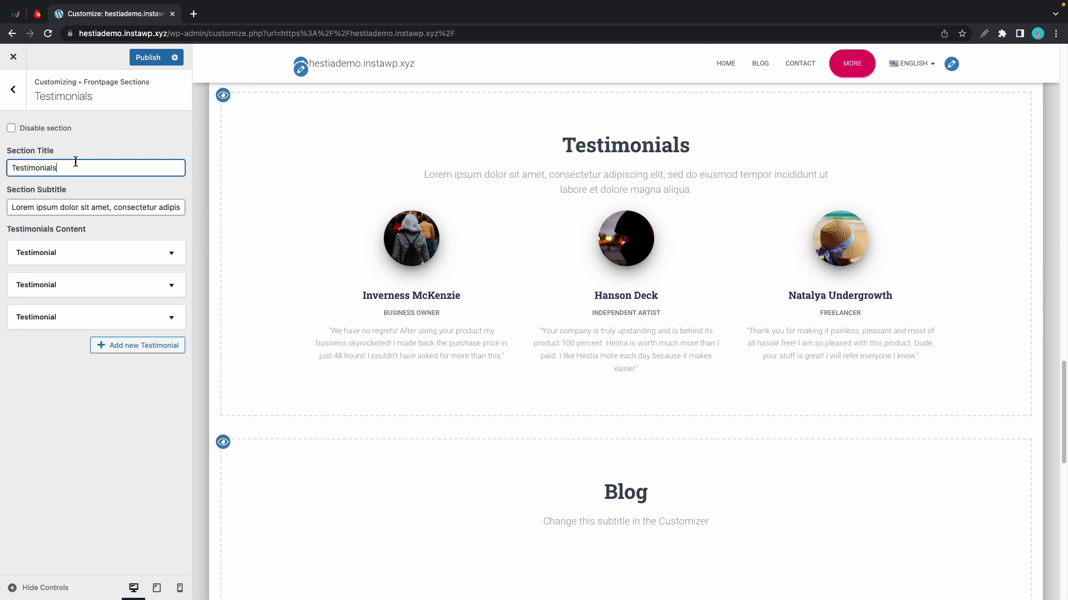
# - Publish the front-page section changes in the Customizer
pyautogui.scroll(15, 624, 171)
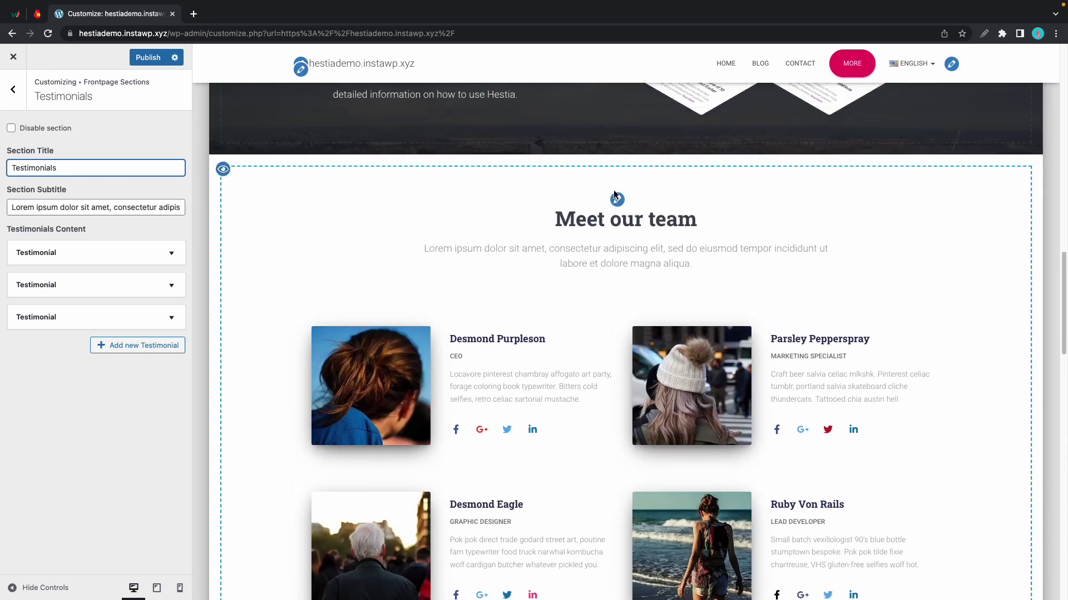
pyautogui.scroll(6, 607, 198)
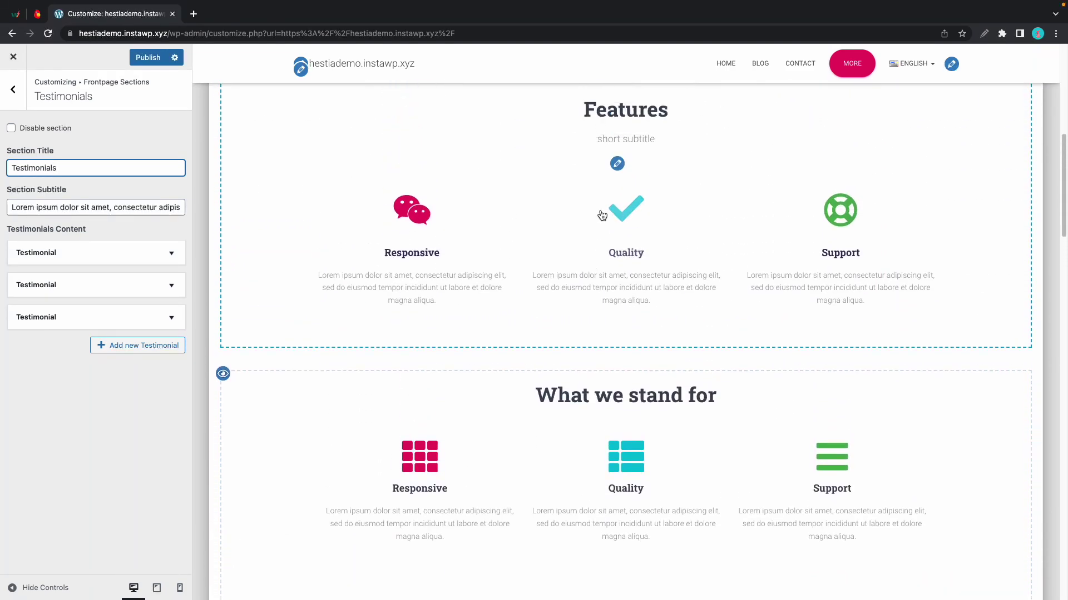
pyautogui.scroll(1, 605, 215)
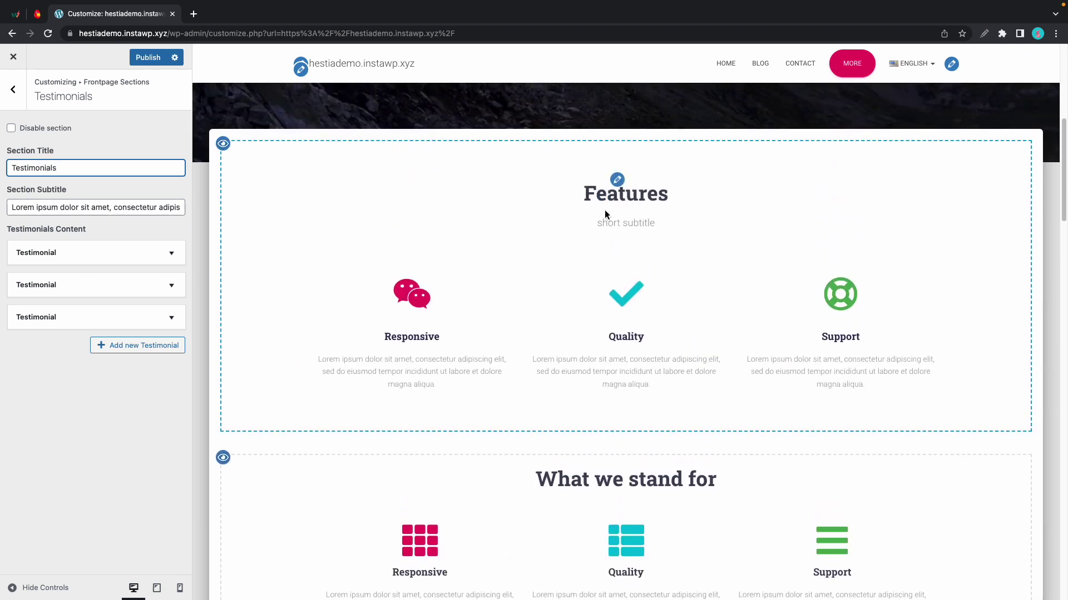
pyautogui.click(147, 58)
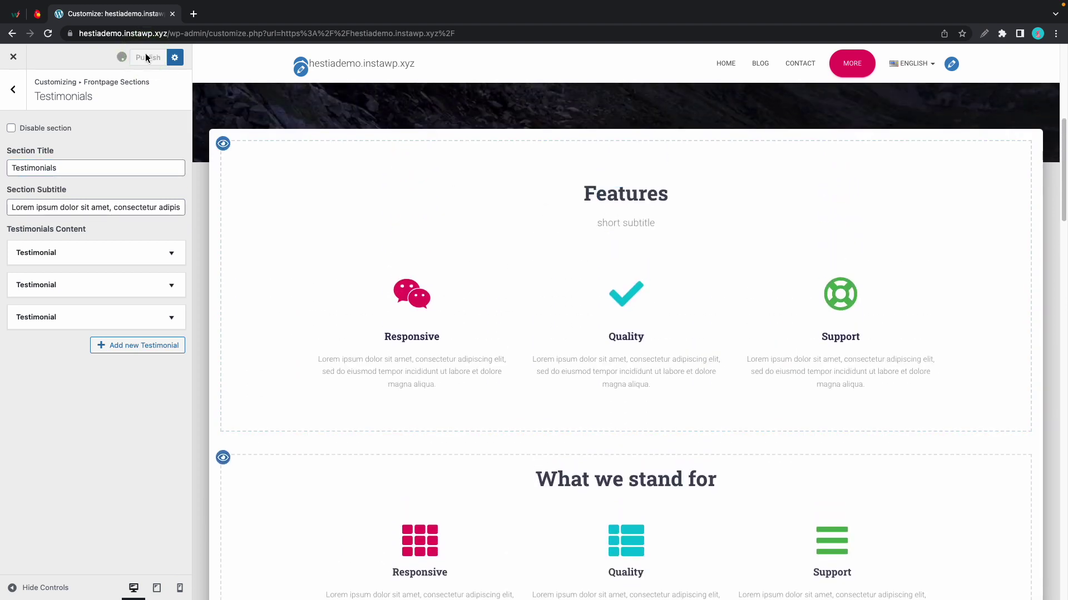
# - Duplicate the Customizer tab and open Polylang's Languages > Translations page in it
pyautogui.rightClick(113, 14)
pyautogui.click(142, 83)
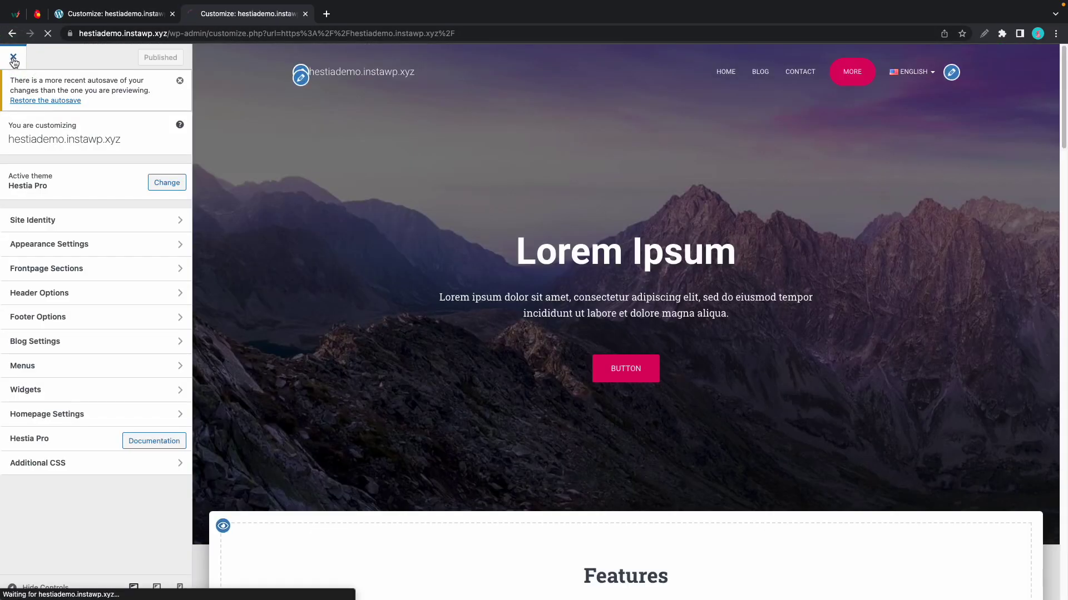
pyautogui.click(14, 62)
pyautogui.click(14, 62)
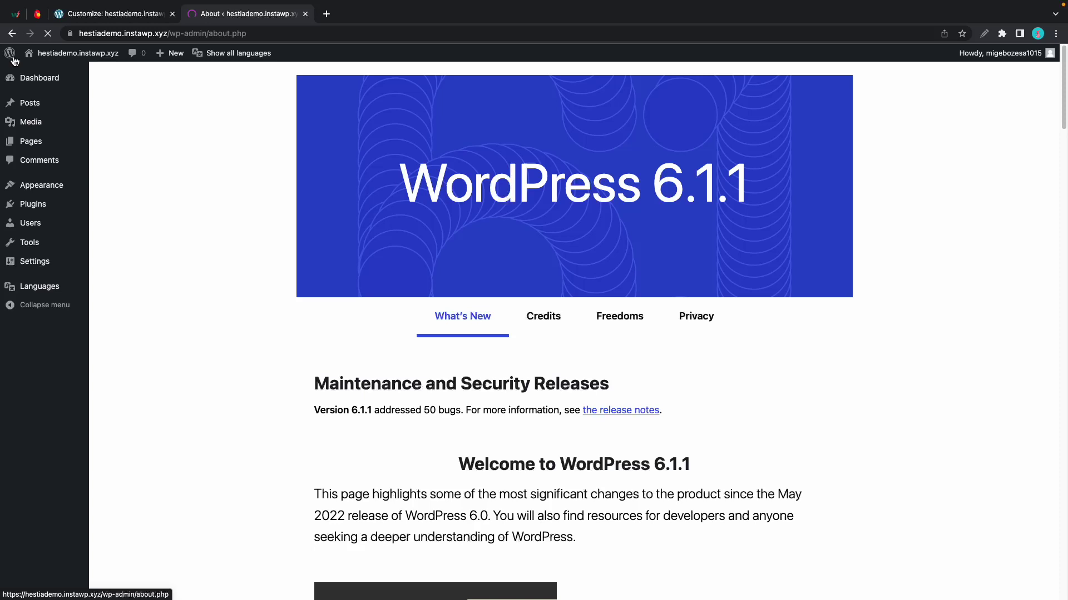
pyautogui.moveTo(40, 291)
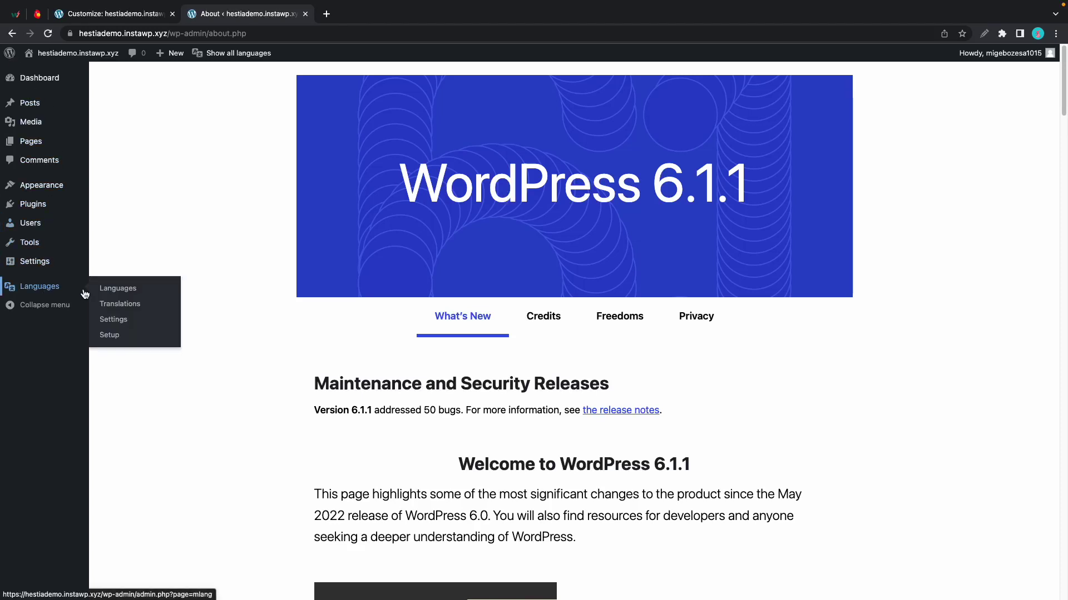
pyautogui.click(114, 305)
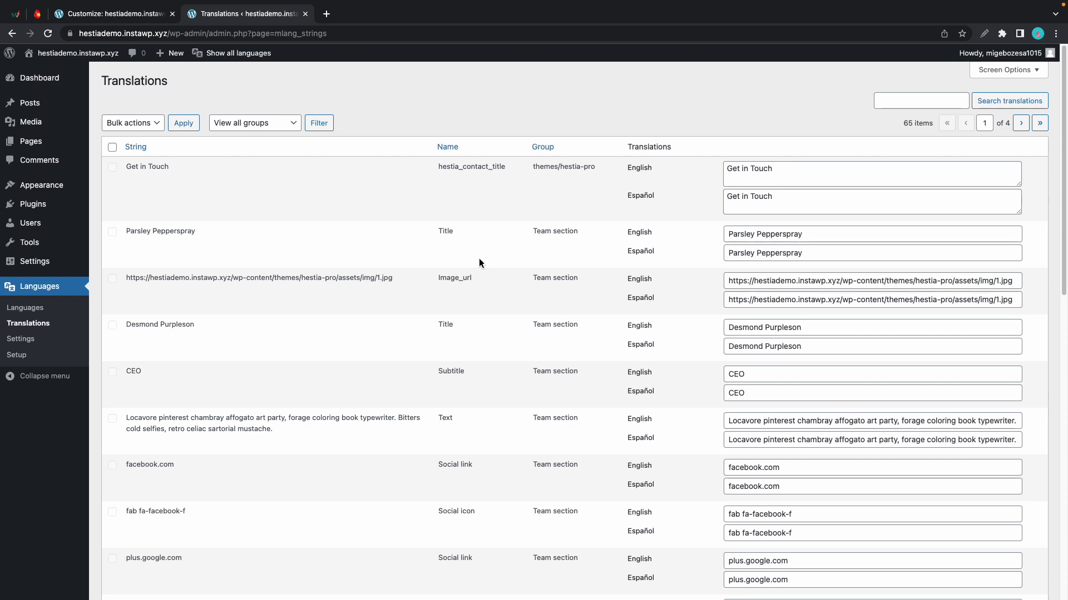
# - Google 'translate Features', copy the Spanish 'Características', and return to the Translations tab
pyautogui.click(128, 16)
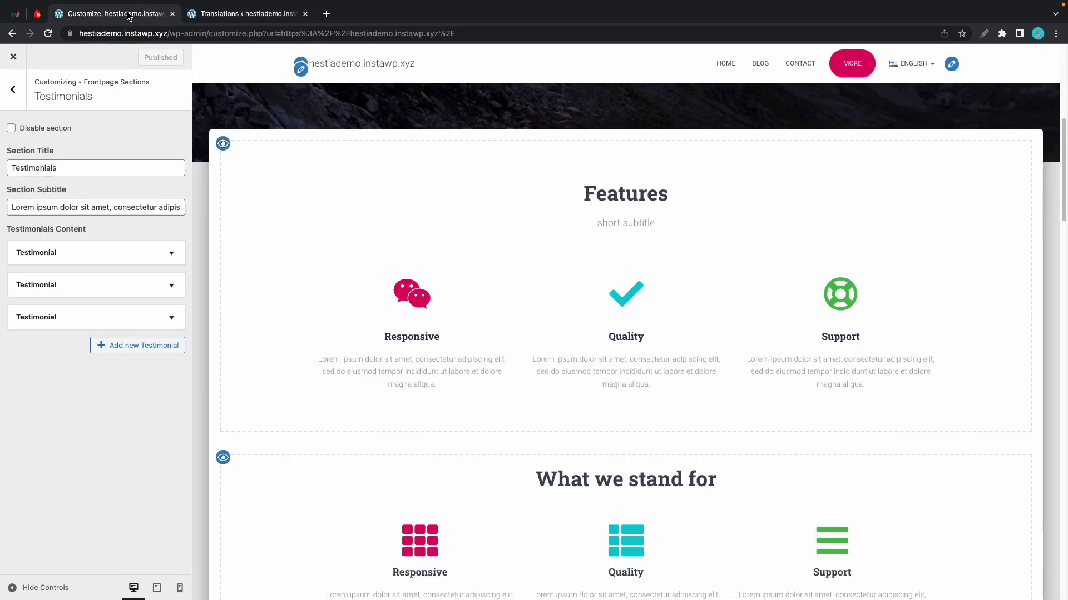
pyautogui.doubleClick(642, 201)
pyautogui.rightClick(643, 200)
pyautogui.click(684, 248)
pyautogui.click(128, 70)
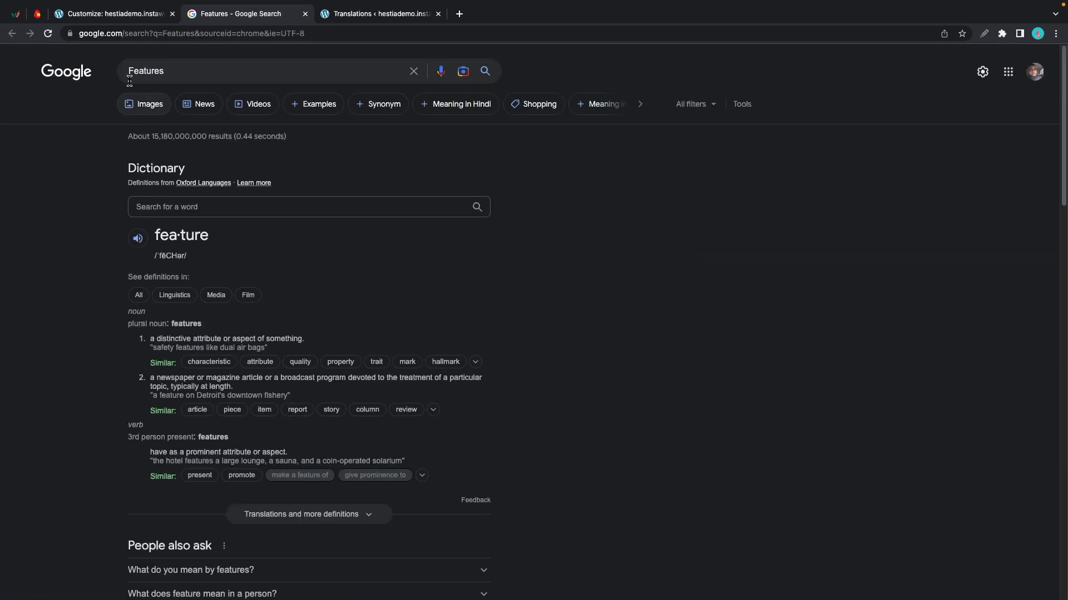
pyautogui.write('translate')
pyautogui.press('Return')
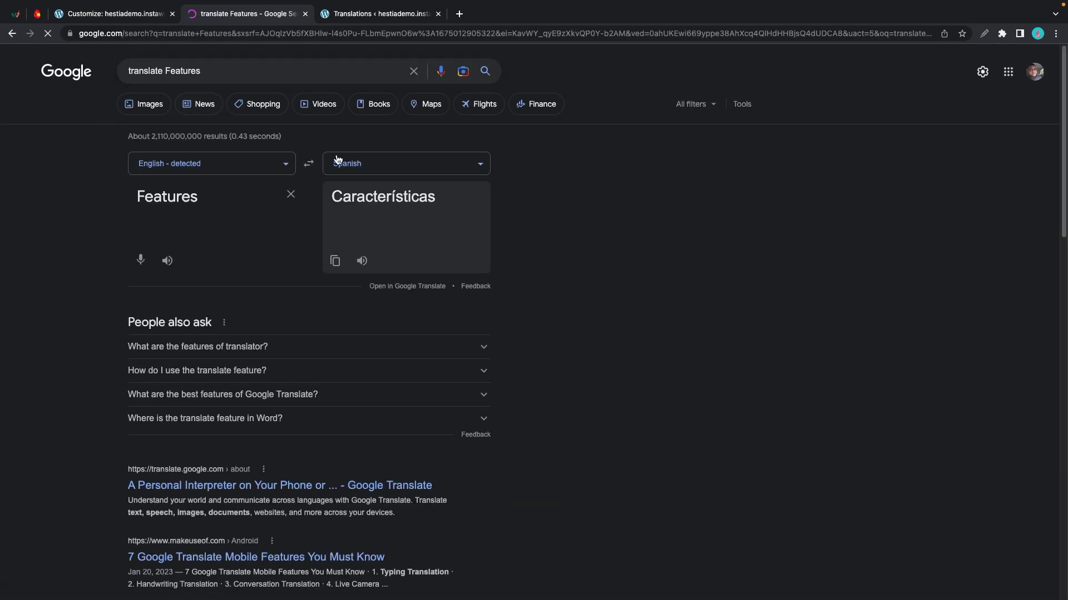
pyautogui.click(329, 269)
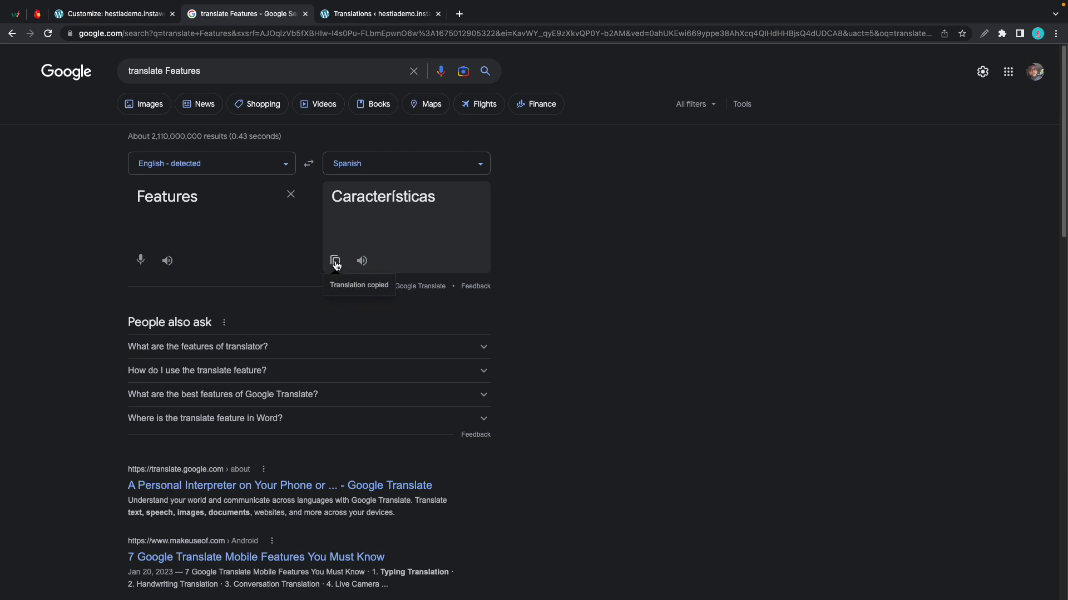
pyautogui.click(356, 18)
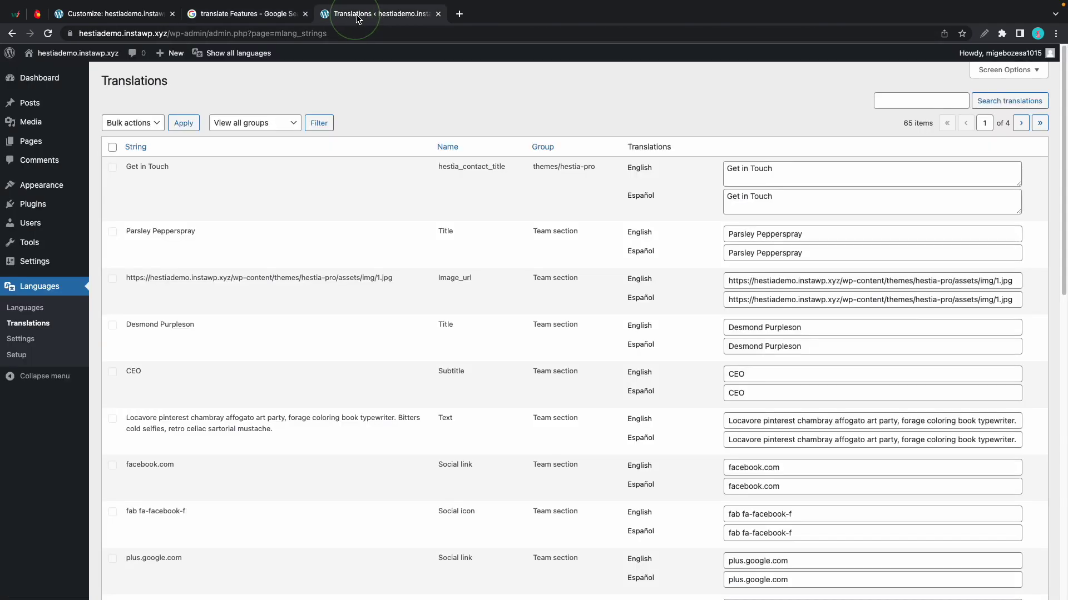
# - Search the string translations for 'Fe' and paste 'Características' as the Spanish Features title
pyautogui.click(901, 96)
pyautogui.write('Features')
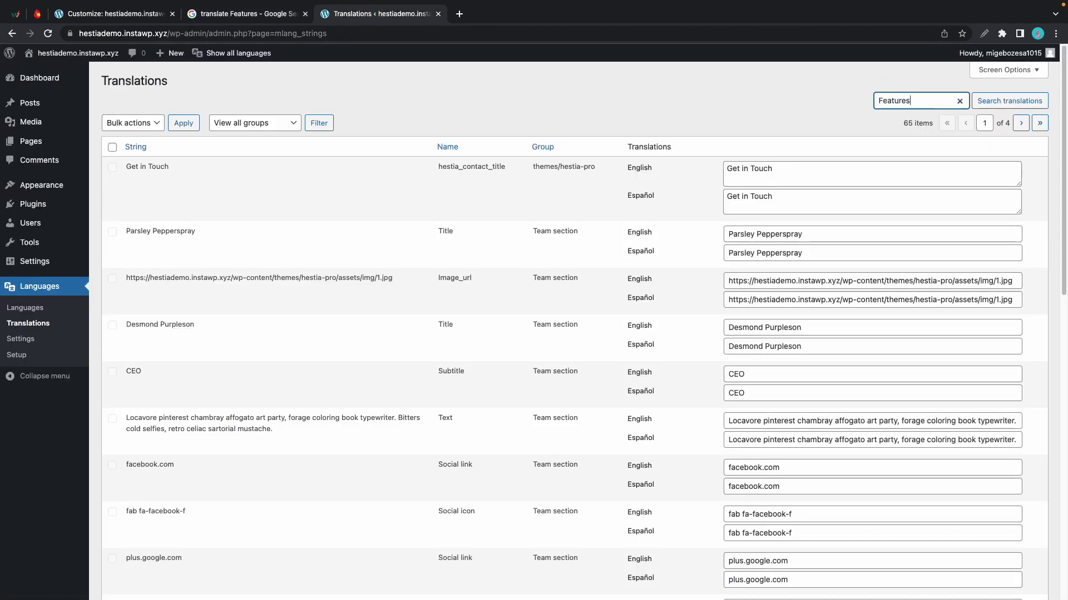
pyautogui.click(1008, 101)
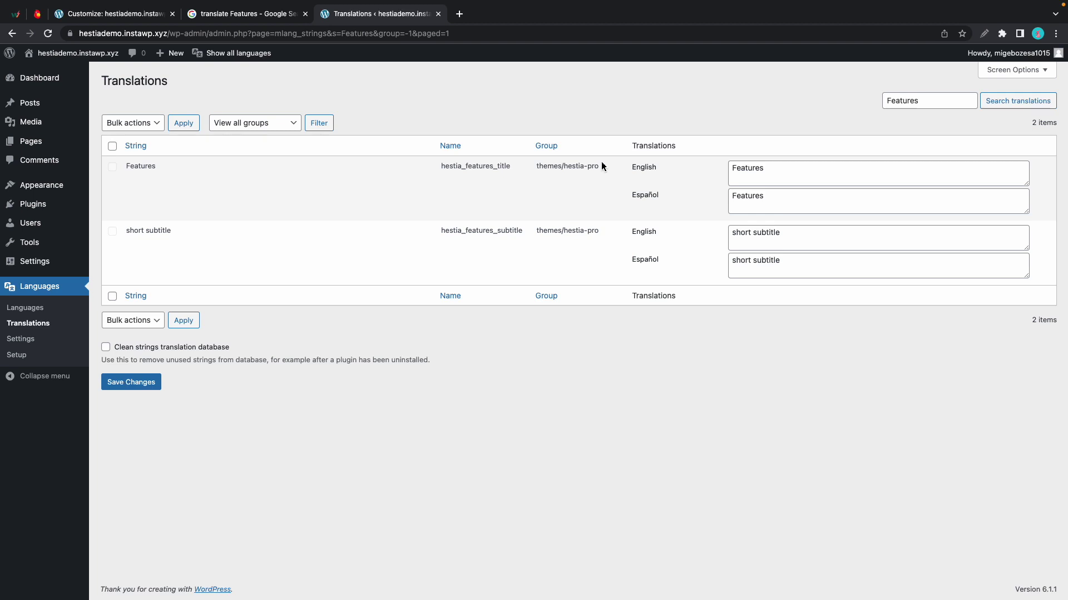
pyautogui.click(758, 197)
pyautogui.doubleClick(759, 198)
pyautogui.press('super+v')
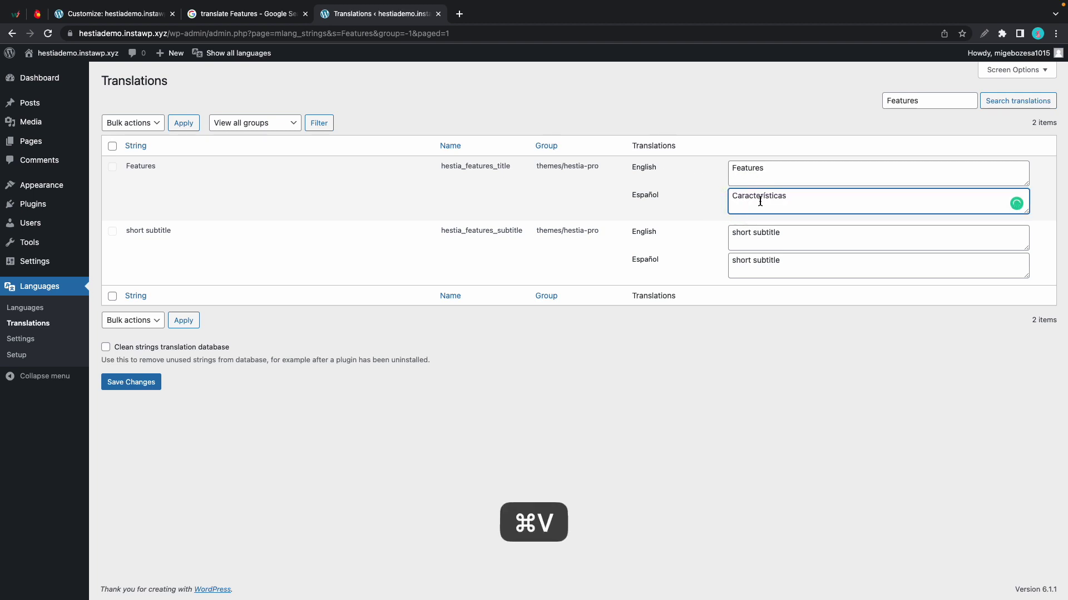
# - Translate 'short subtitle' in Google, enter 'subtítulo corto' as its Spanish value, and save
pyautogui.tripleClick(762, 238)
pyautogui.press('super+c')
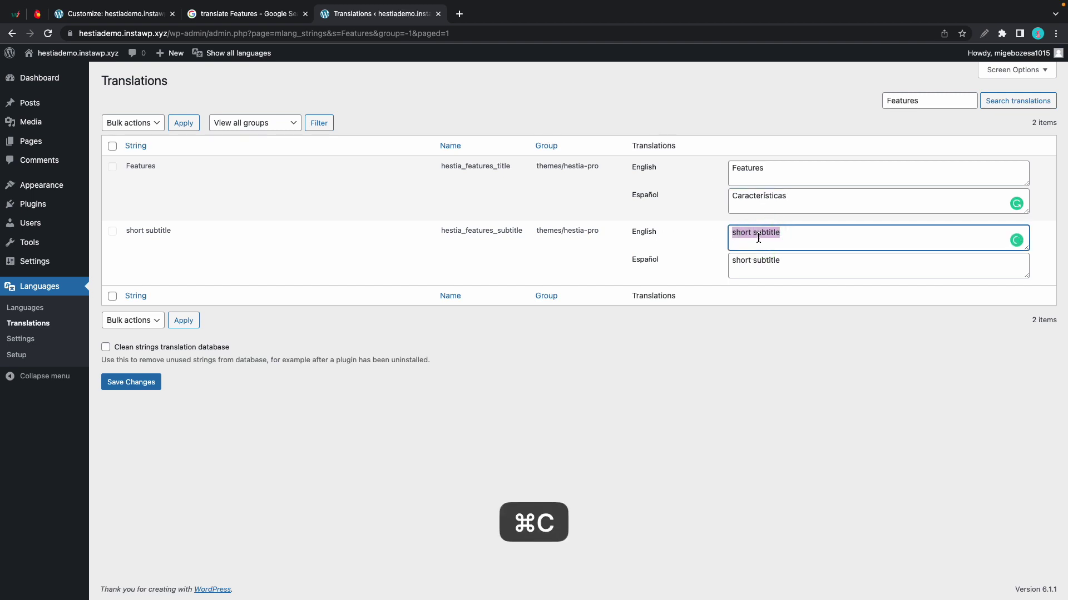
pyautogui.click(270, 14)
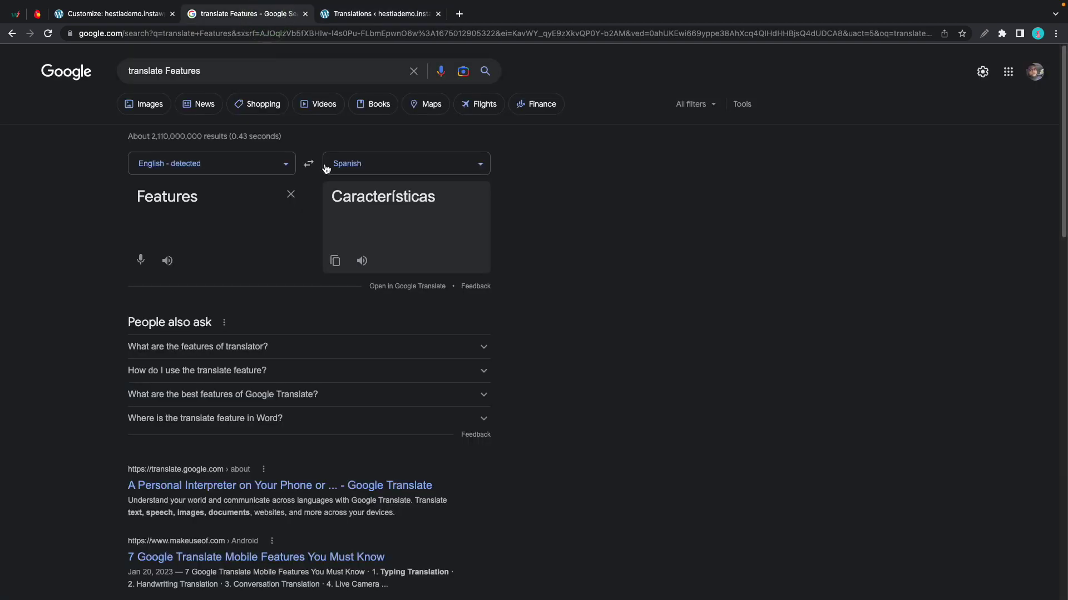
pyautogui.doubleClick(218, 195)
pyautogui.press('super+v')
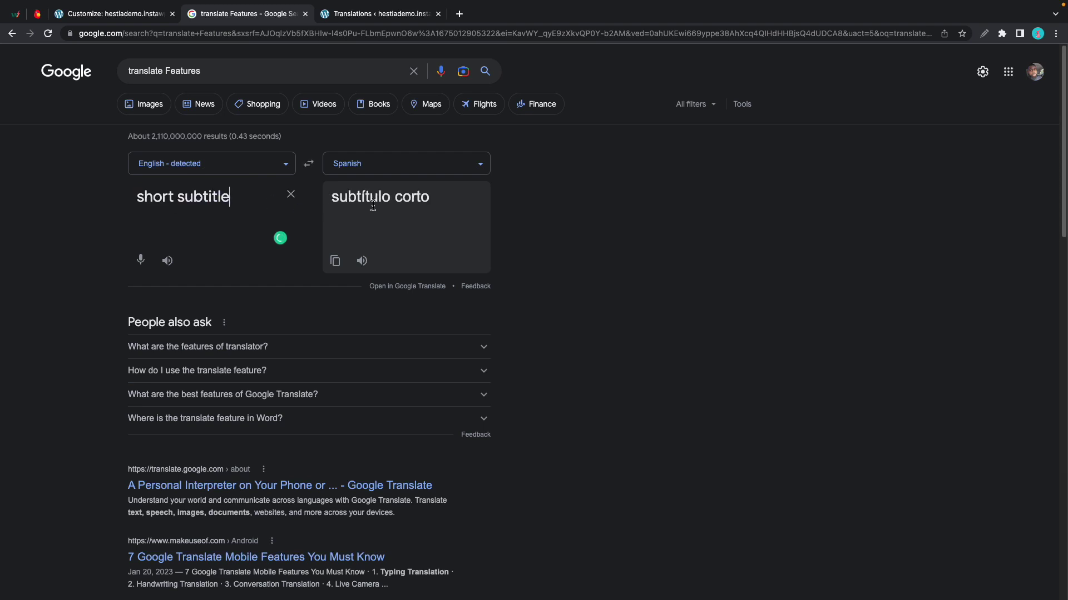
pyautogui.click(335, 261)
pyautogui.click(365, 15)
pyautogui.tripleClick(761, 259)
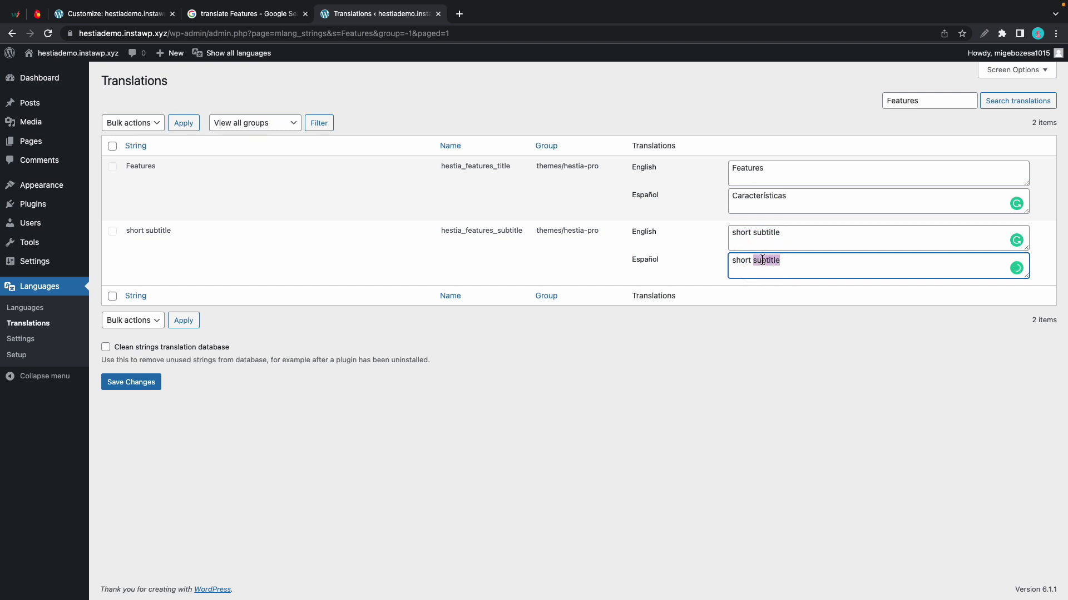
pyautogui.press('super+v')
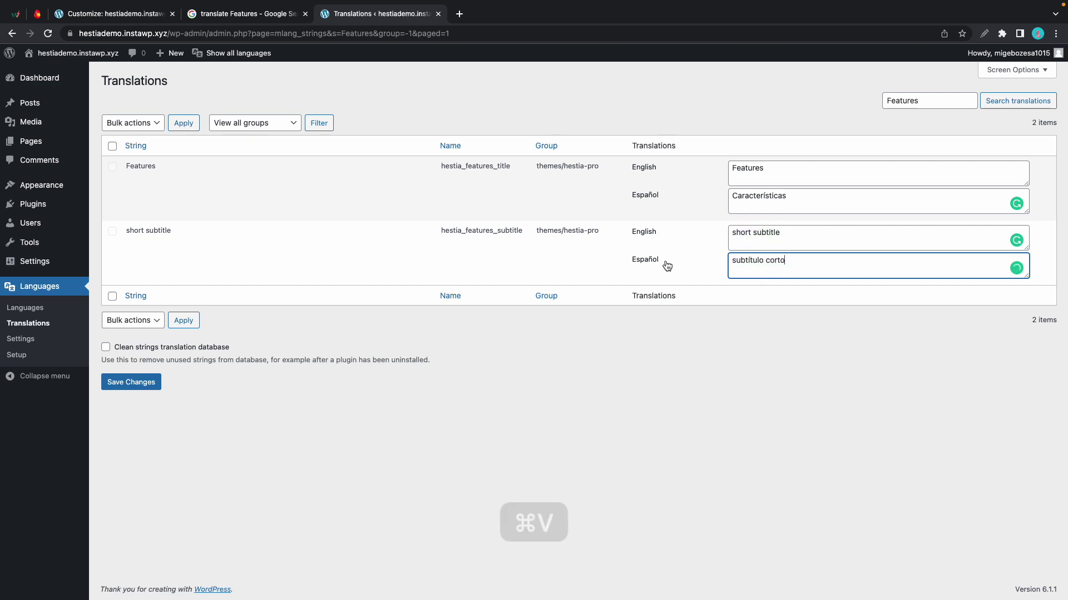
pyautogui.click(153, 387)
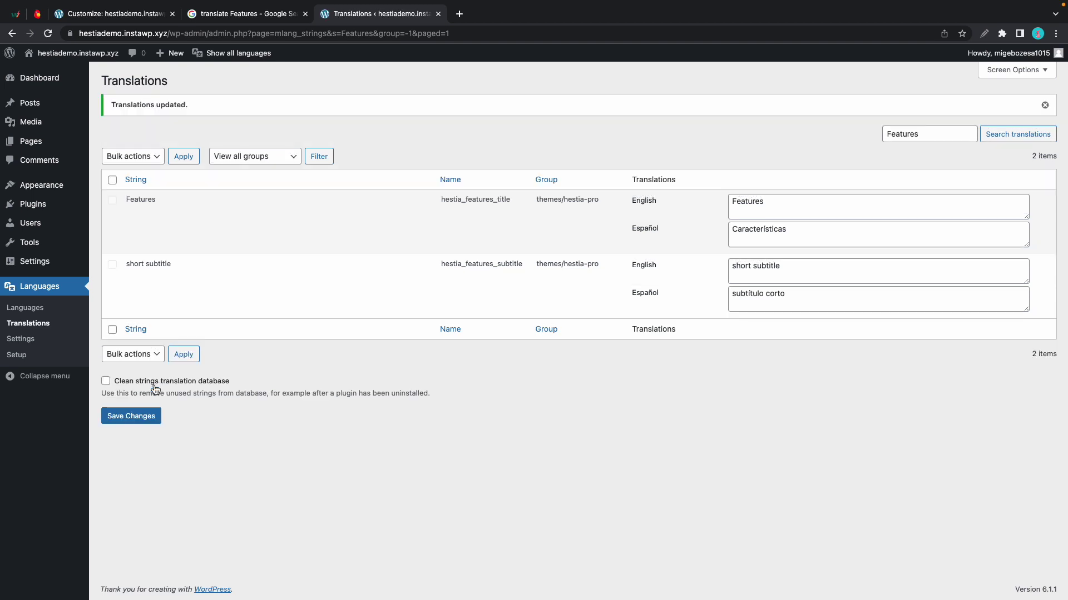
# - Search the string translations for 'testimonials' and copy the English Testimonials title
pyautogui.click(918, 134)
pyautogui.press('super+a')
pyautogui.press('BackSpace')
pyautogui.write('testim')
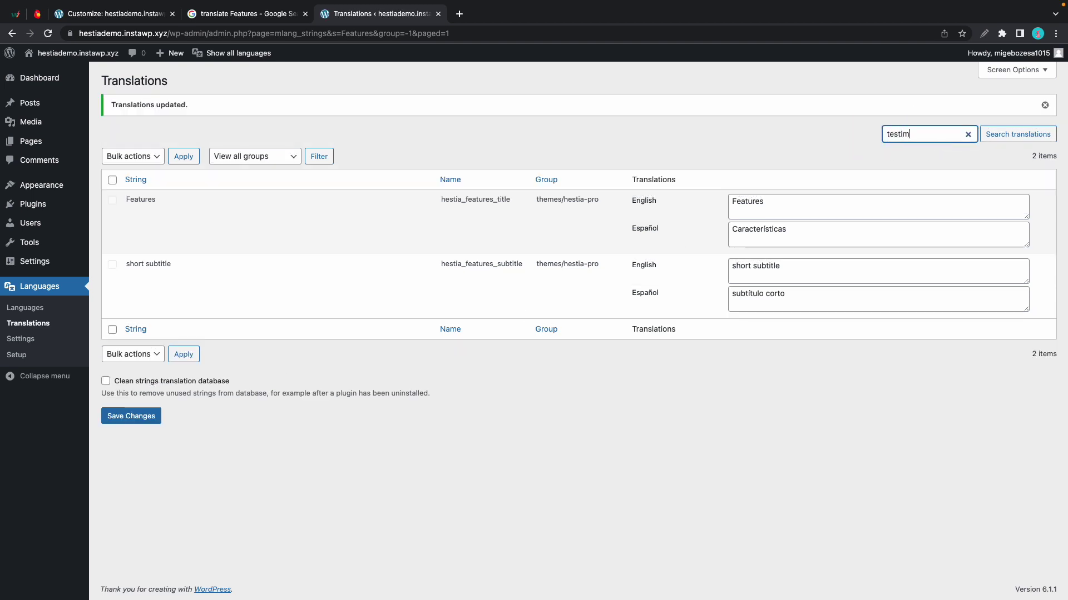
pyautogui.write('onials')
pyautogui.click(1009, 134)
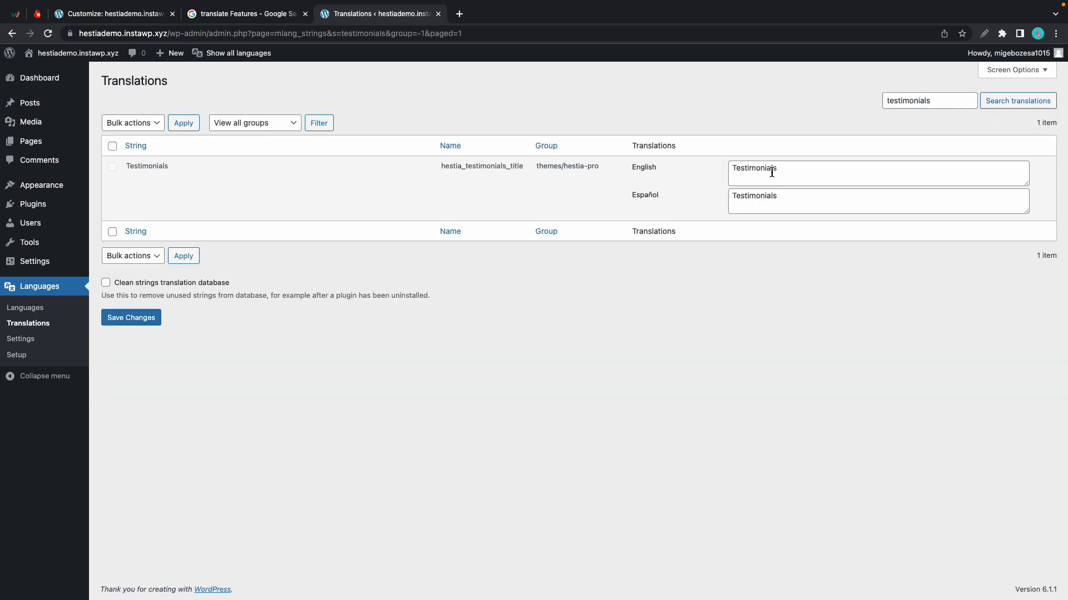
pyautogui.doubleClick(771, 173)
pyautogui.press('super+c')
# - Translate it in Google and save 'Testimonios' as the Spanish Testimonials title
pyautogui.click(242, 15)
pyautogui.tripleClick(209, 202)
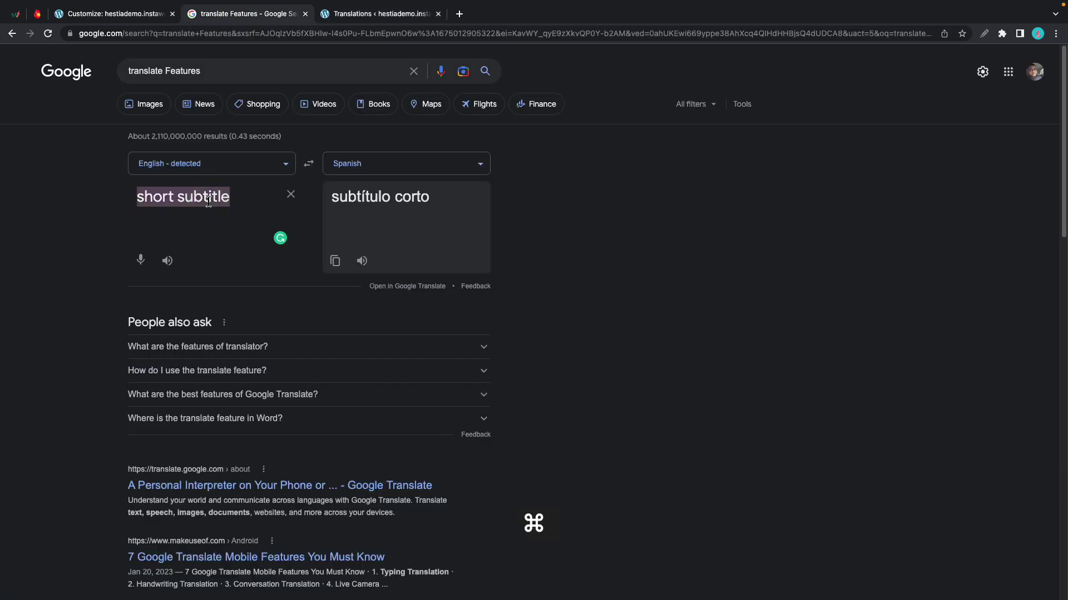
pyautogui.press('super+v')
pyautogui.click(335, 260)
pyautogui.click(378, 13)
pyautogui.click(780, 203)
pyautogui.press('super+v')
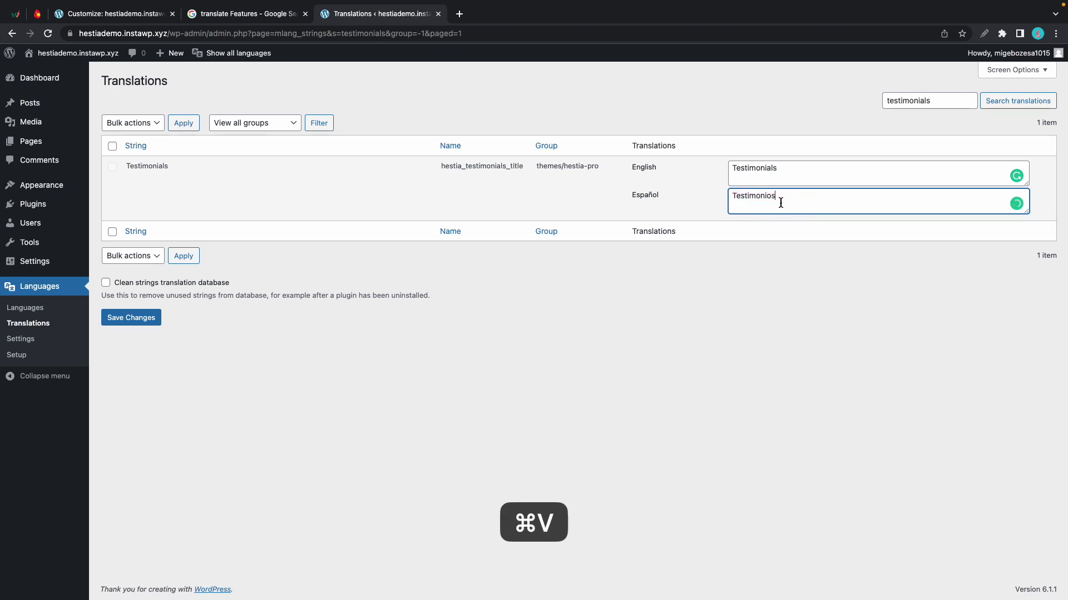
pyautogui.click(141, 320)
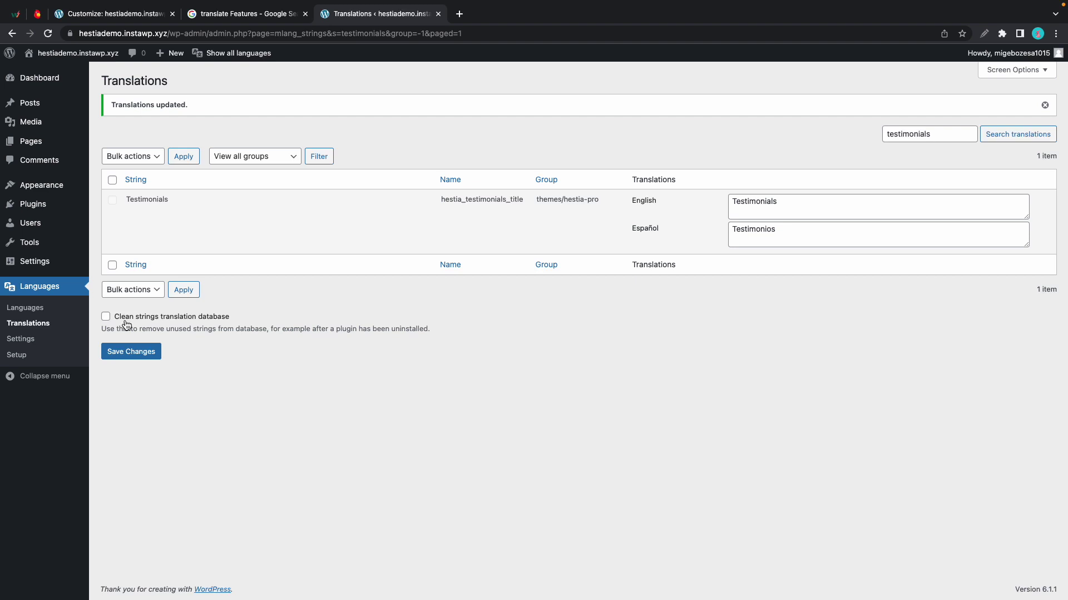
# - Visit the live site's English front page from the admin bar
pyautogui.moveTo(73, 53)
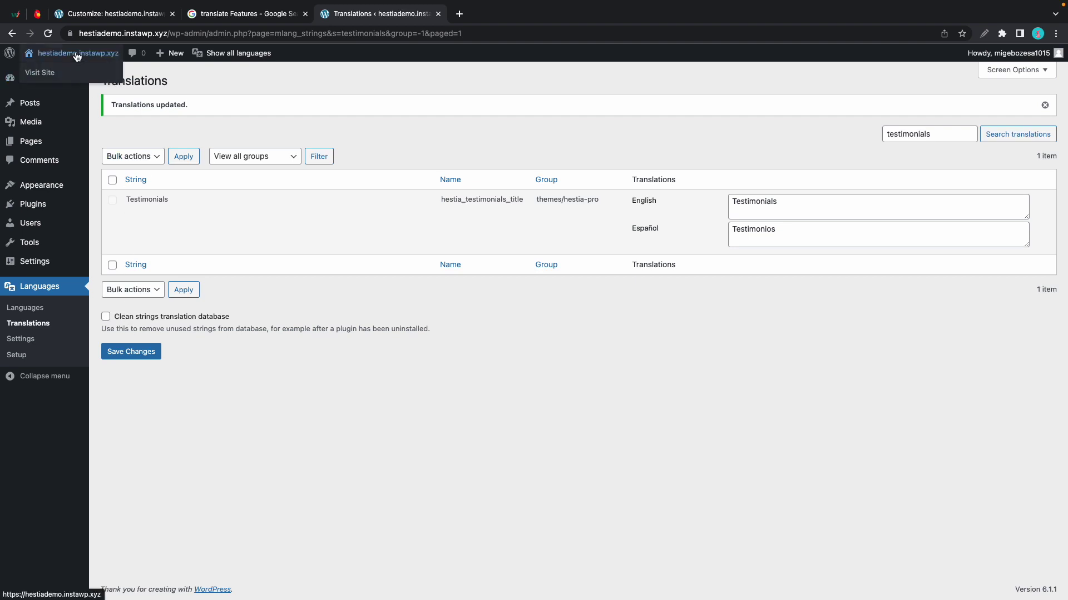
pyautogui.click(41, 74)
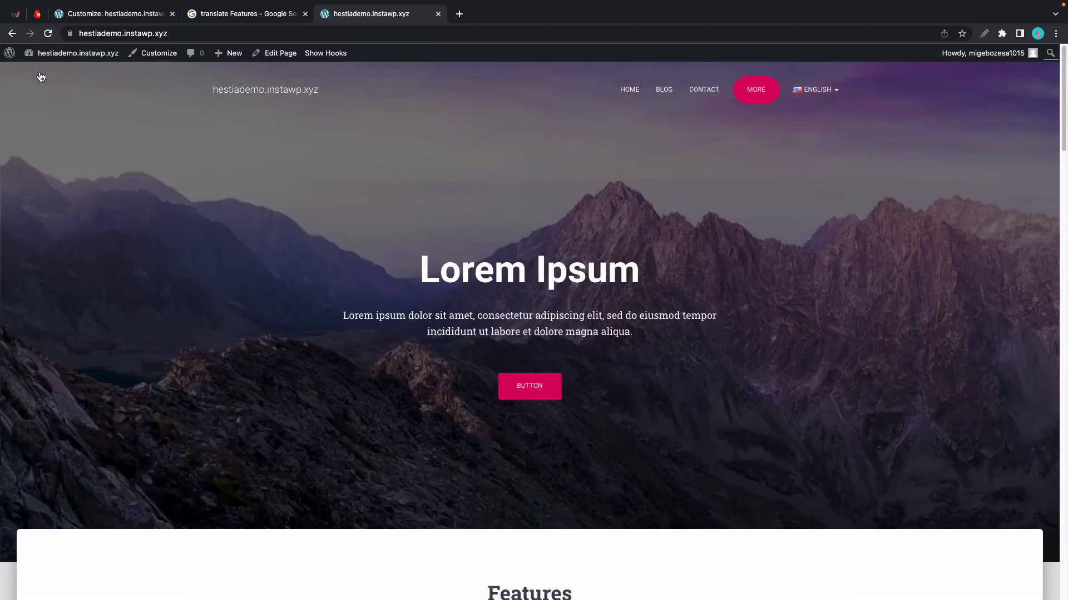
pyautogui.scroll(-5, 545, 286)
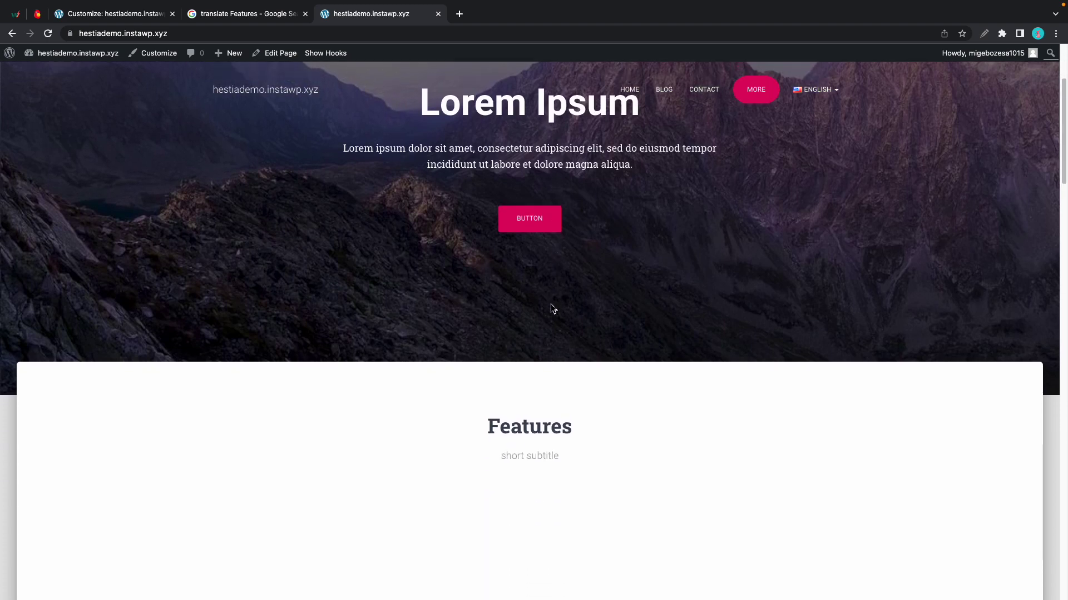
pyautogui.scroll(5, 558, 307)
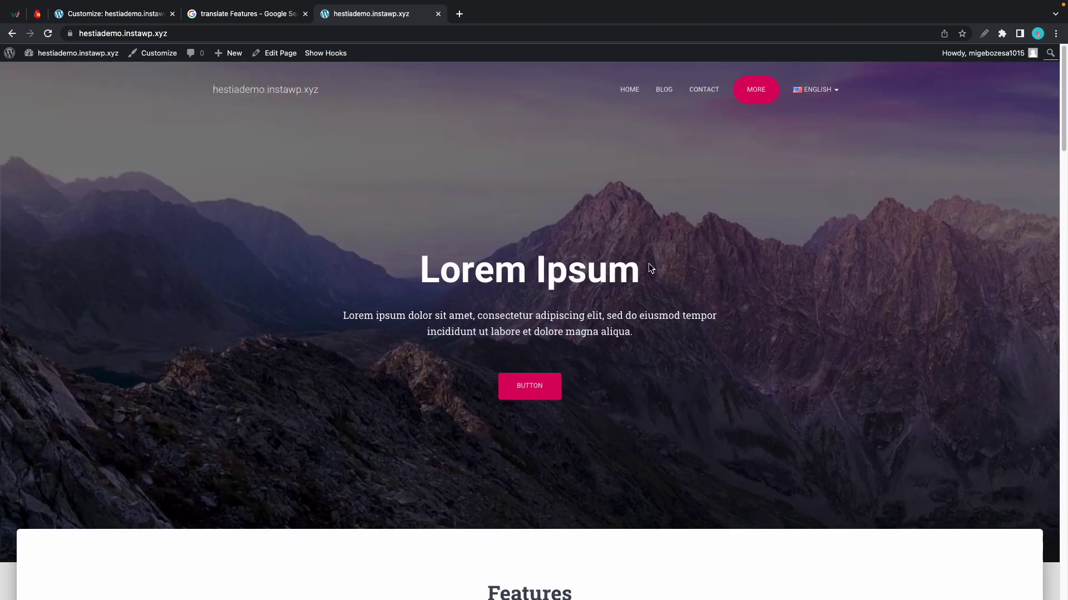
# - Switch the site to Español and scroll to the translated Características and Testimonios sections
pyautogui.moveTo(834, 108)
pyautogui.click(806, 142)
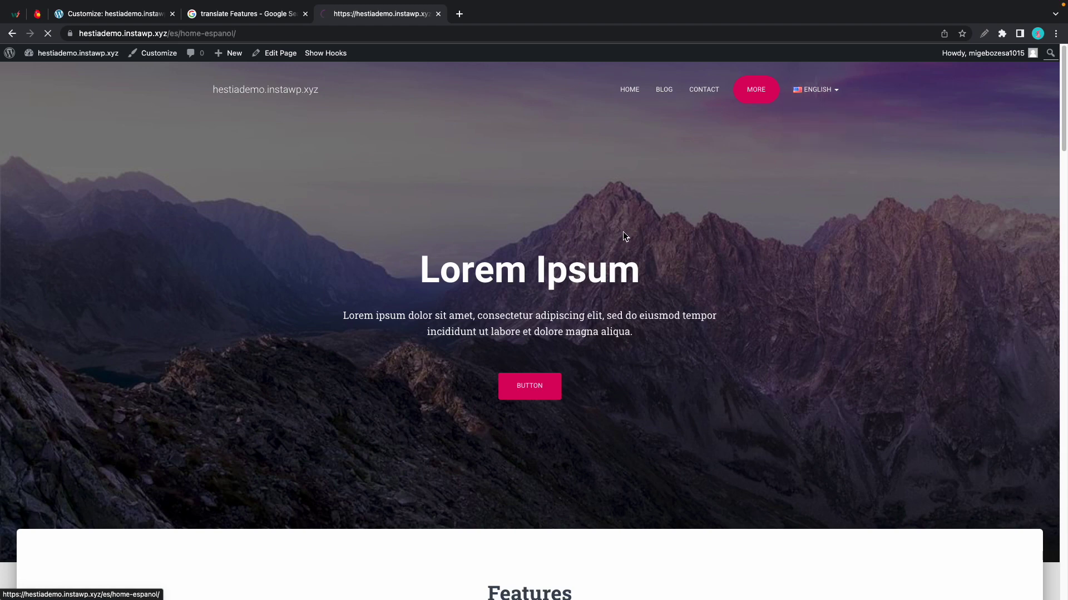
pyautogui.scroll(-6, 585, 238)
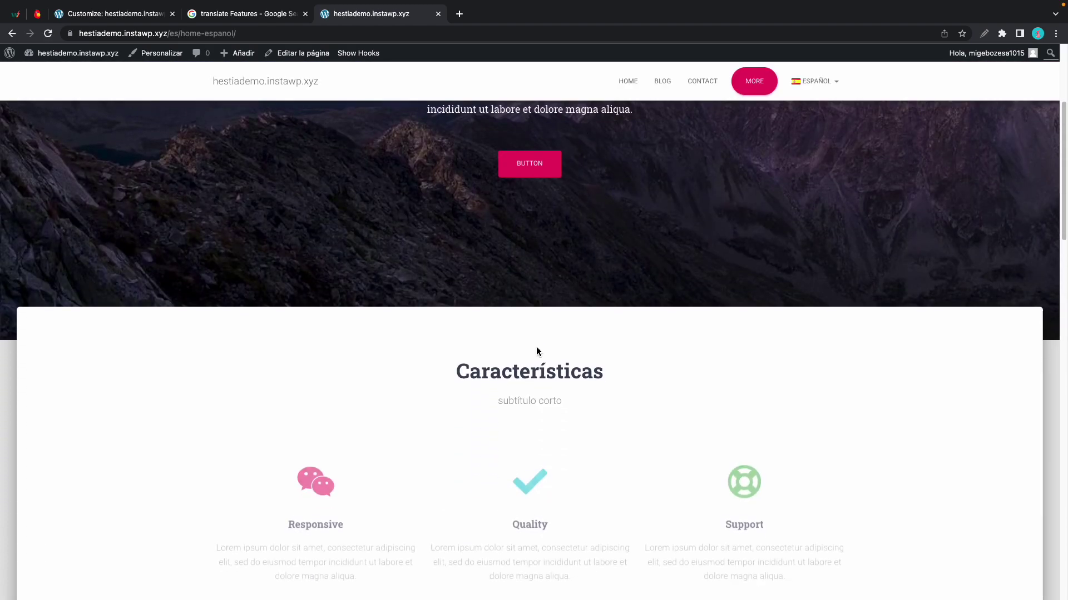
pyautogui.scroll(-18, 529, 390)
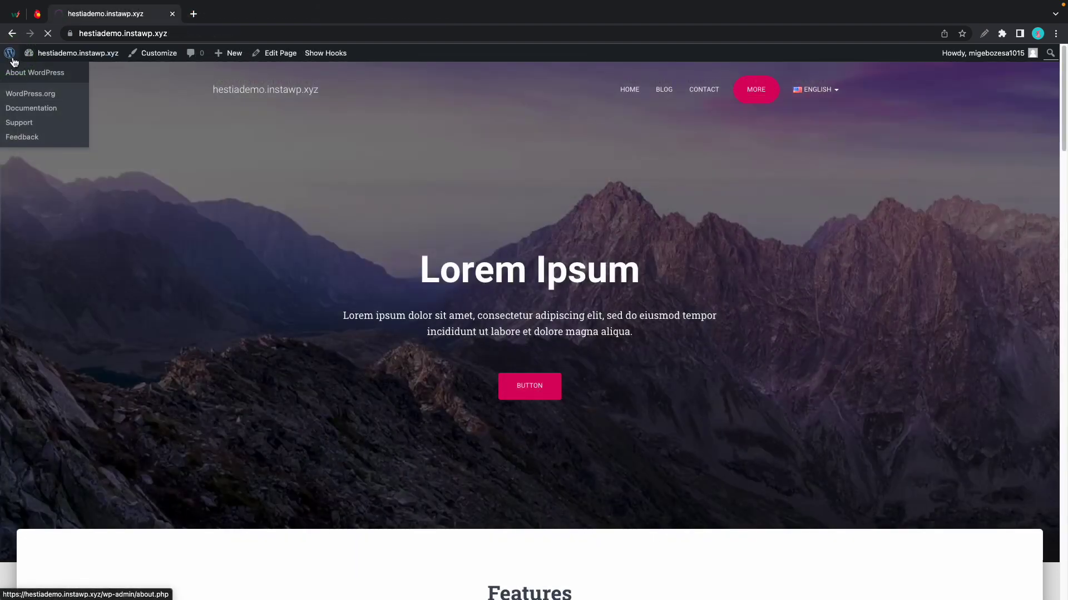
# - Review the white and green H logos in the Media Library, then open Appearance > Customize
pyautogui.click(14, 61)
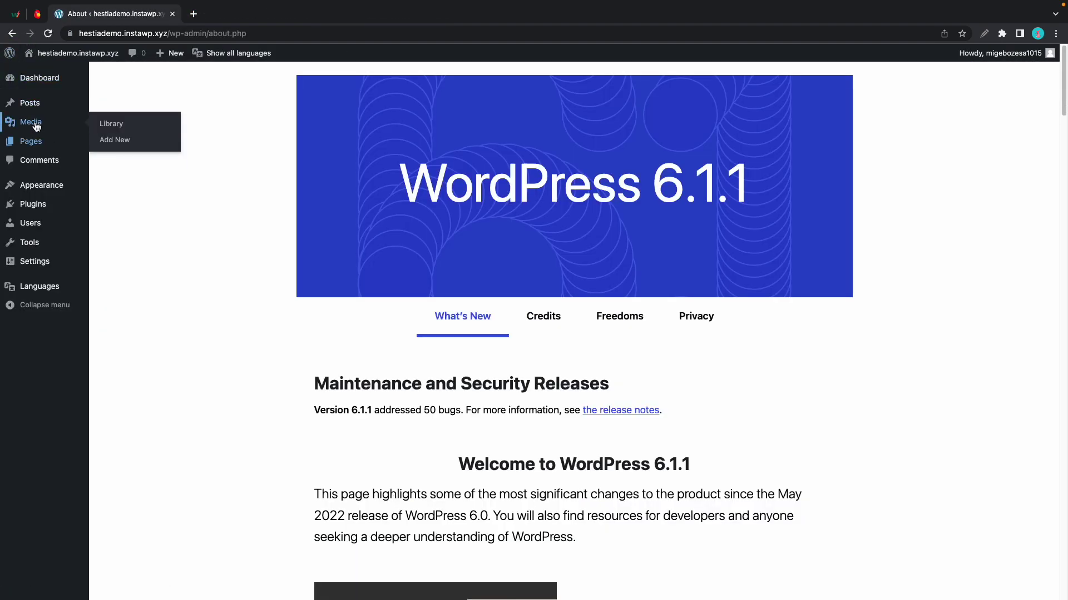
pyautogui.click(96, 125)
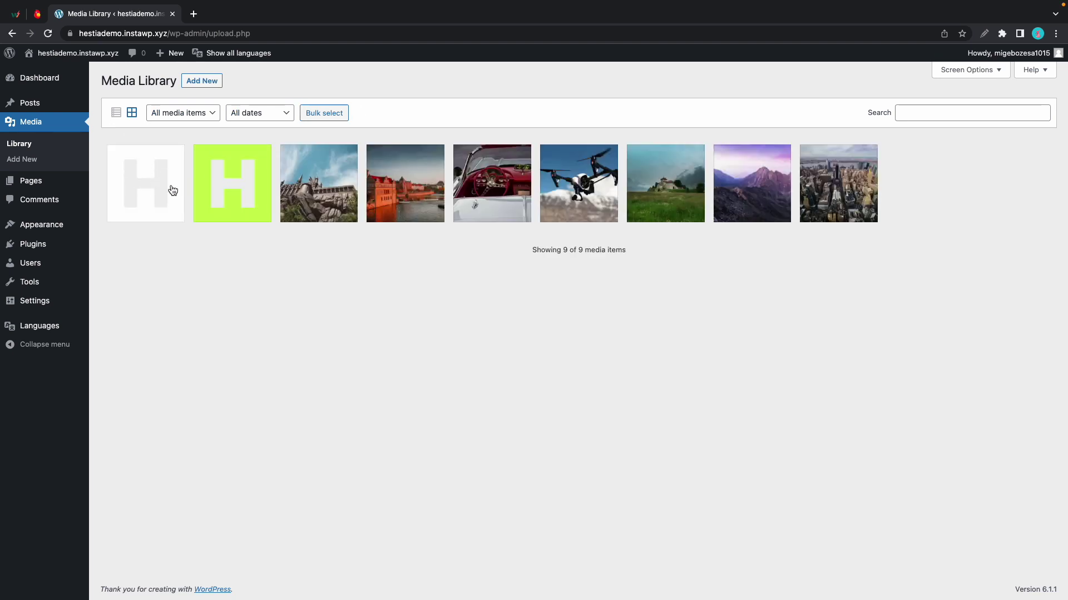
pyautogui.moveTo(56, 227)
pyautogui.click(115, 248)
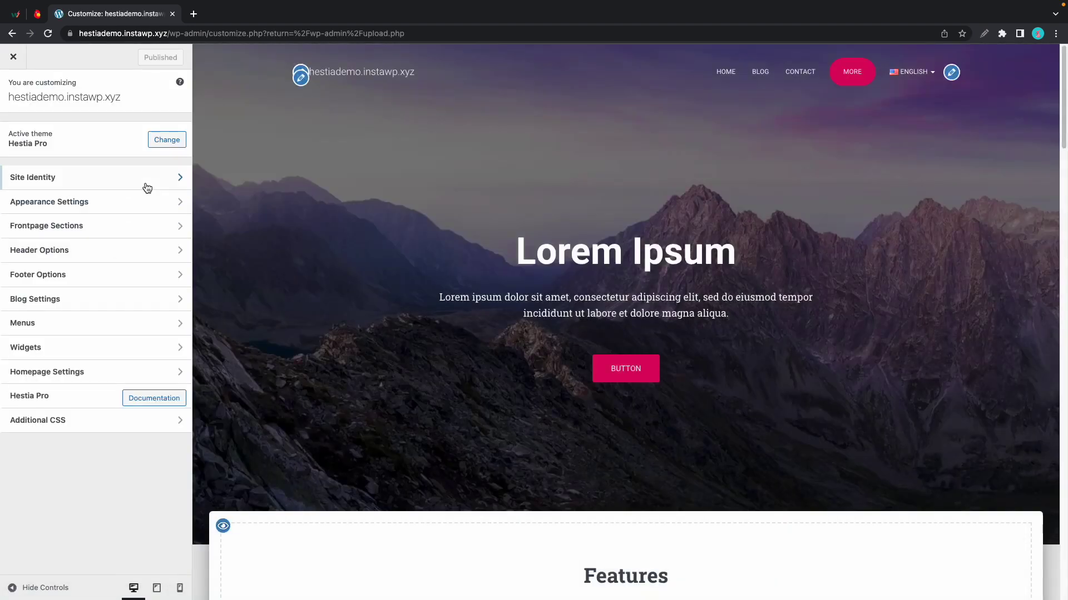
# - In Site Identity, set the white H image as the site logo without cropping
pyautogui.click(146, 185)
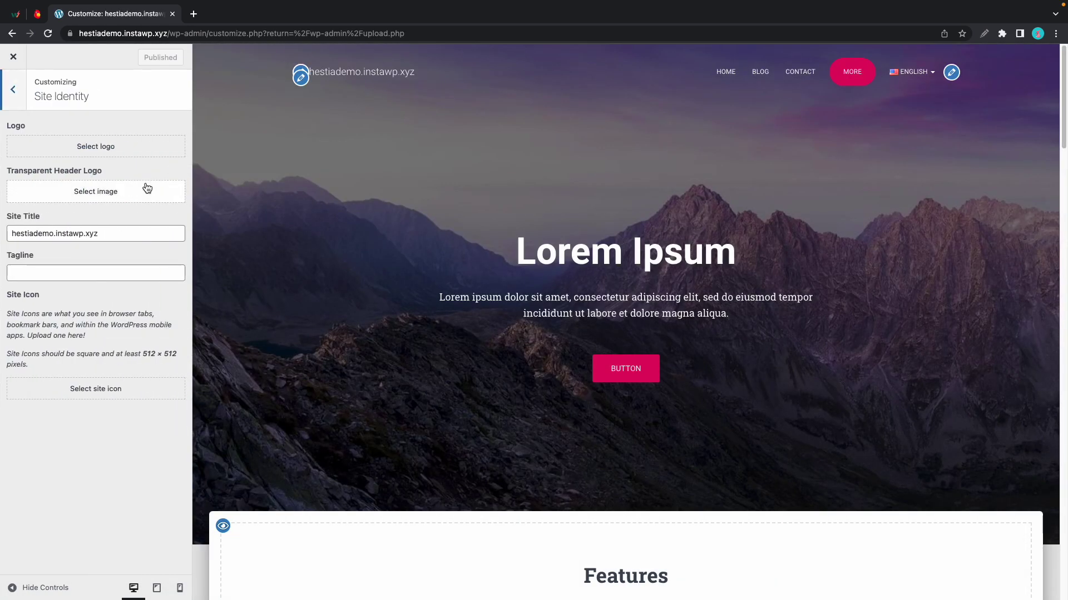
pyautogui.click(108, 148)
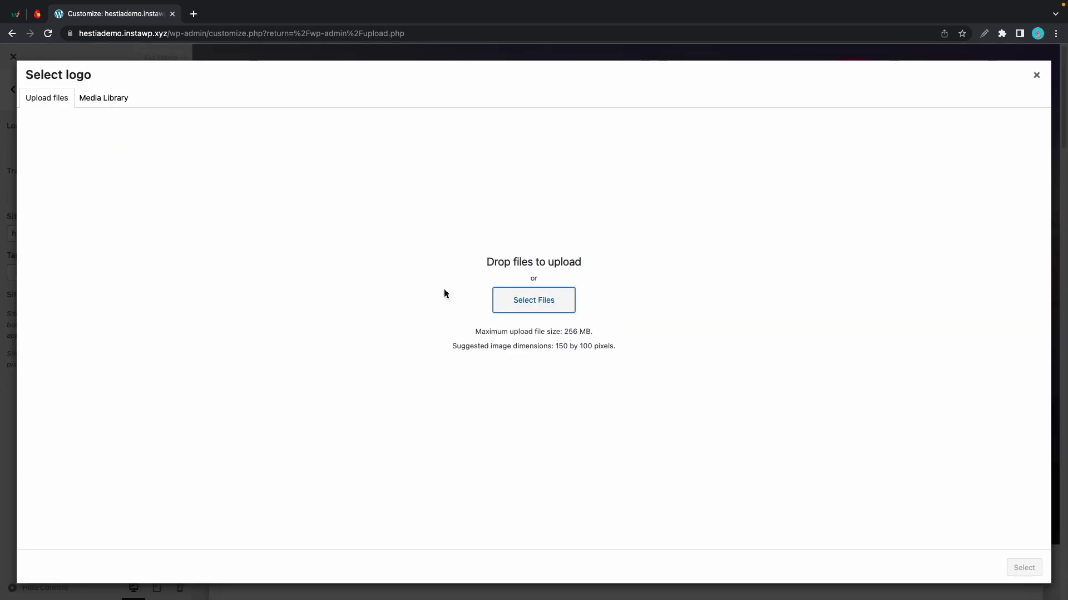
pyautogui.click(103, 106)
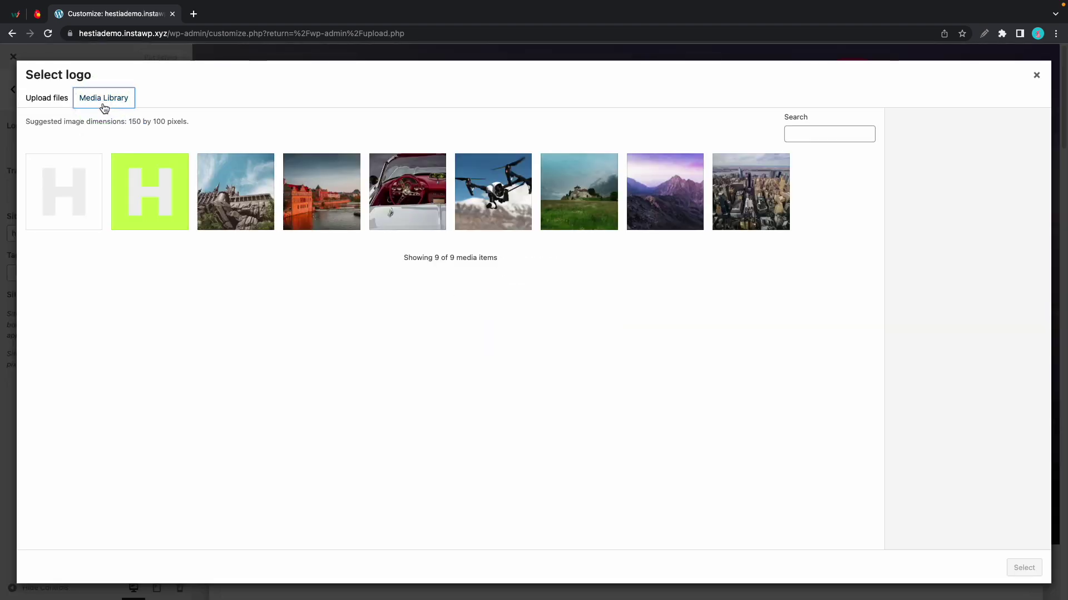
pyautogui.click(85, 188)
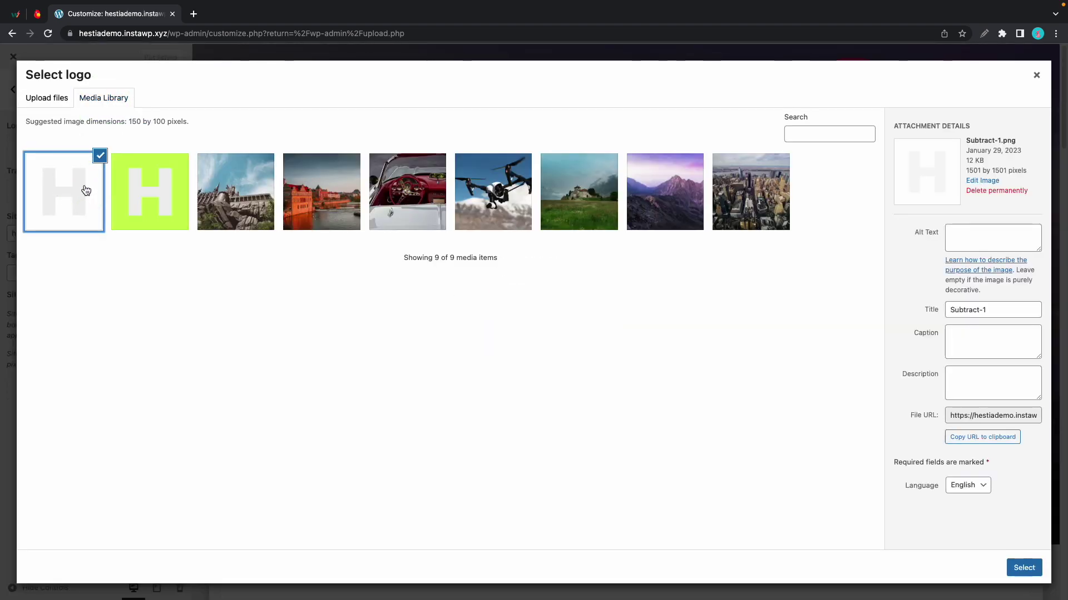
pyautogui.click(1023, 568)
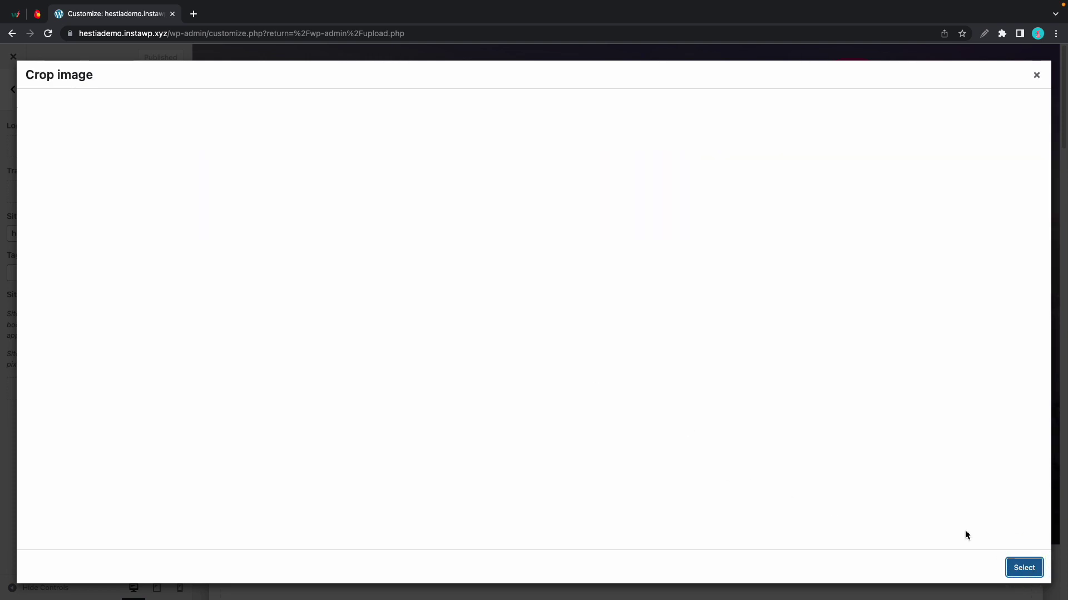
pyautogui.click(940, 570)
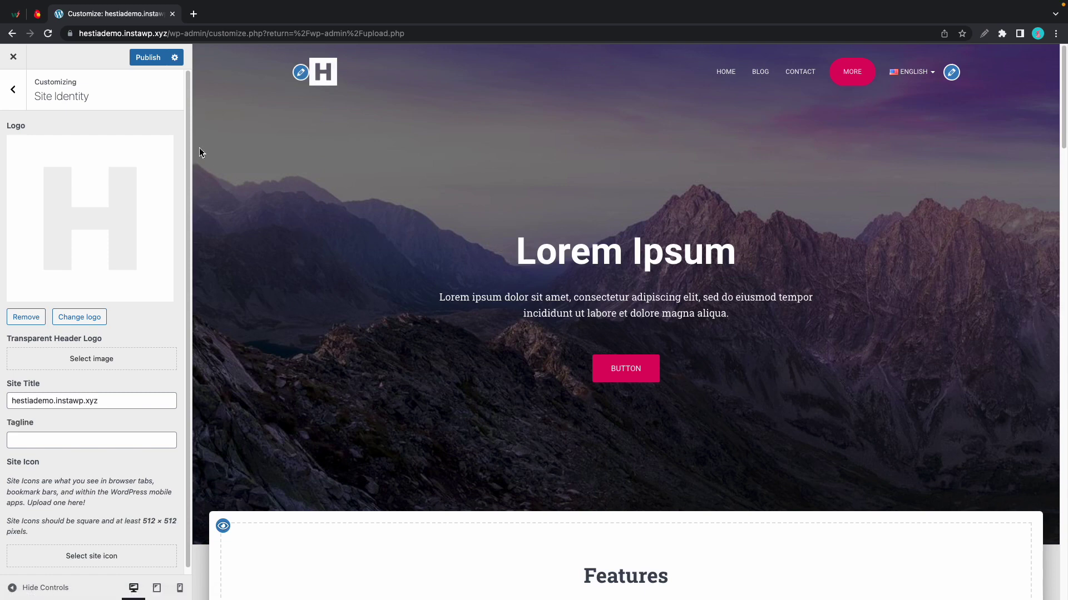
# - Set the white H image as the uncropped Transparent Header Logo too
pyautogui.click(88, 361)
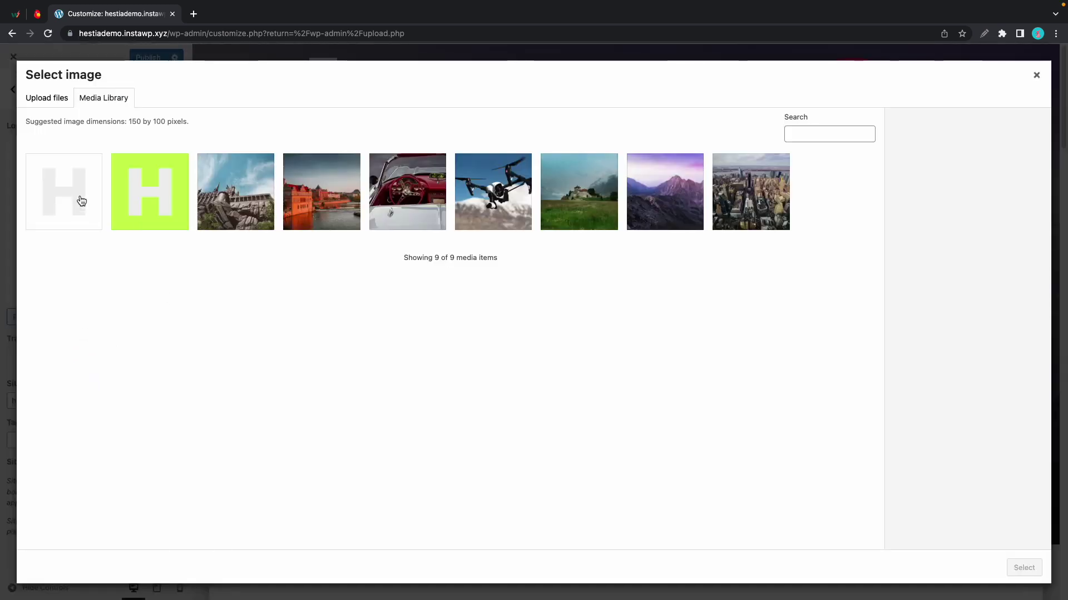
pyautogui.click(78, 200)
pyautogui.click(1023, 568)
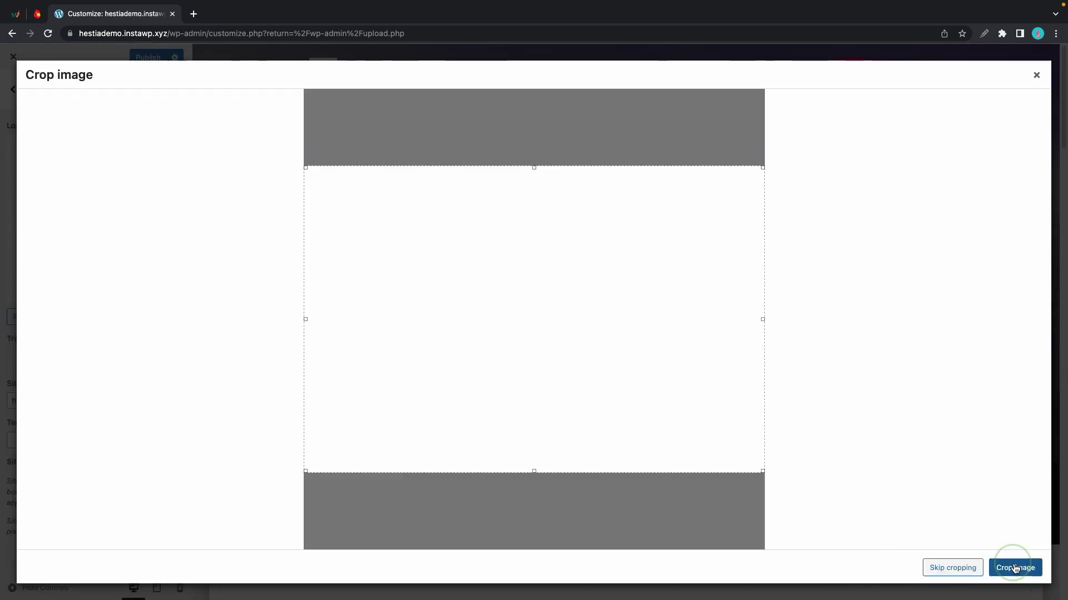
pyautogui.click(948, 566)
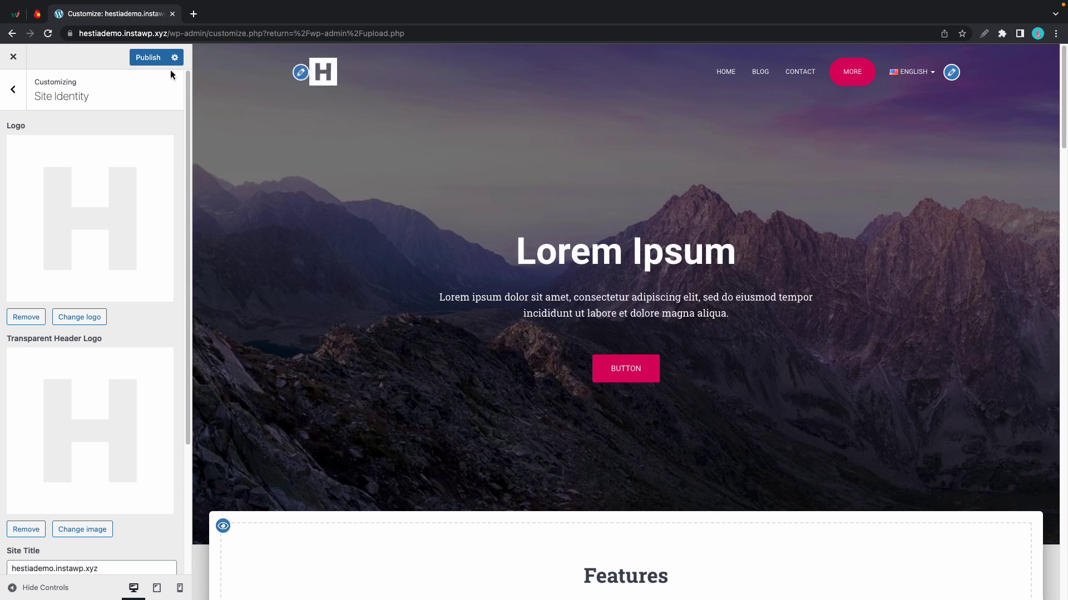
# - Publish the logo changes, exit the Customizer, and duplicate the Media Library tab
pyautogui.click(149, 59)
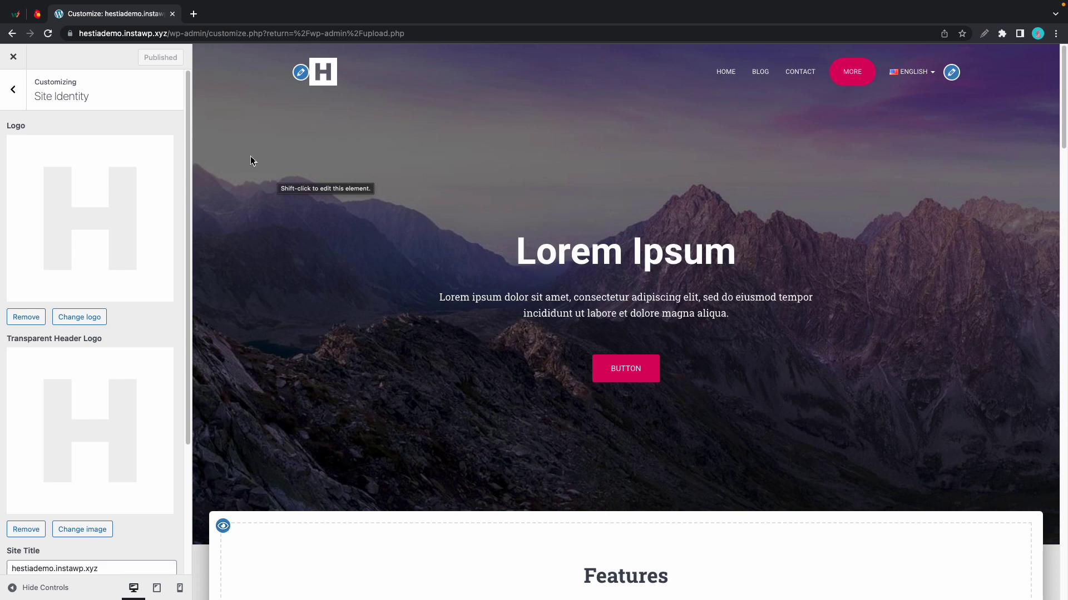
pyautogui.click(14, 60)
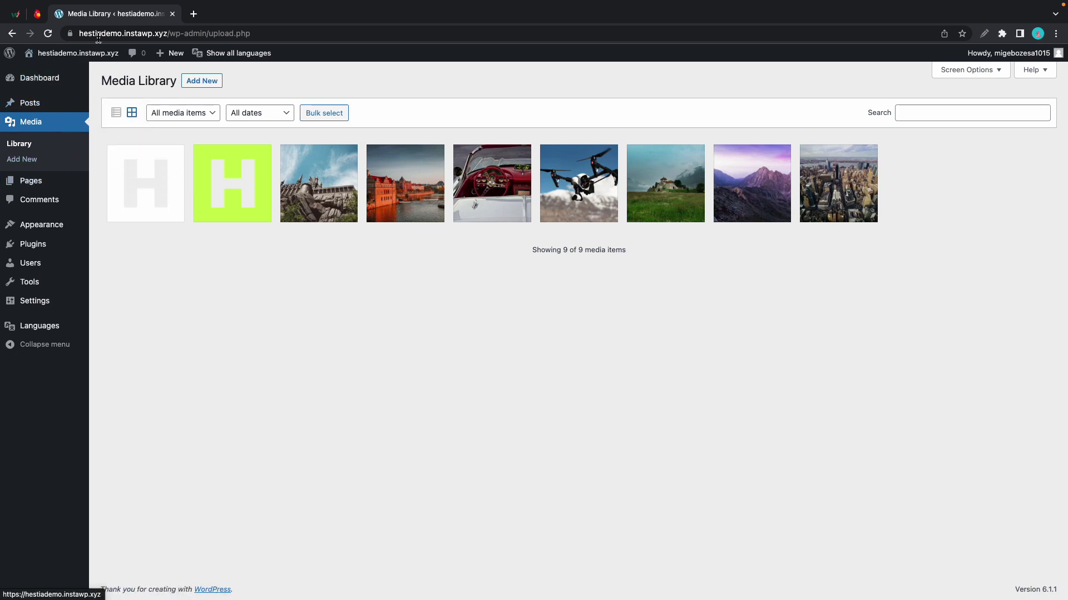
pyautogui.rightClick(105, 14)
pyautogui.click(132, 92)
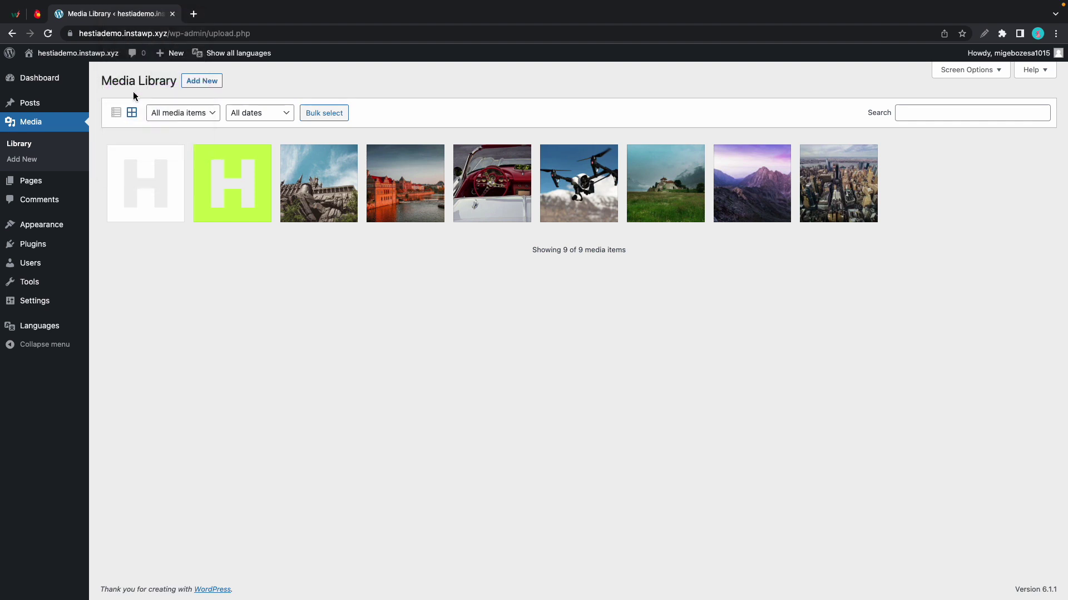
pyautogui.click(118, 15)
# - Filter Languages > Translations by 'logo' to show hestia_transparent_header_logo with value 36
pyautogui.moveTo(72, 331)
pyautogui.click(136, 346)
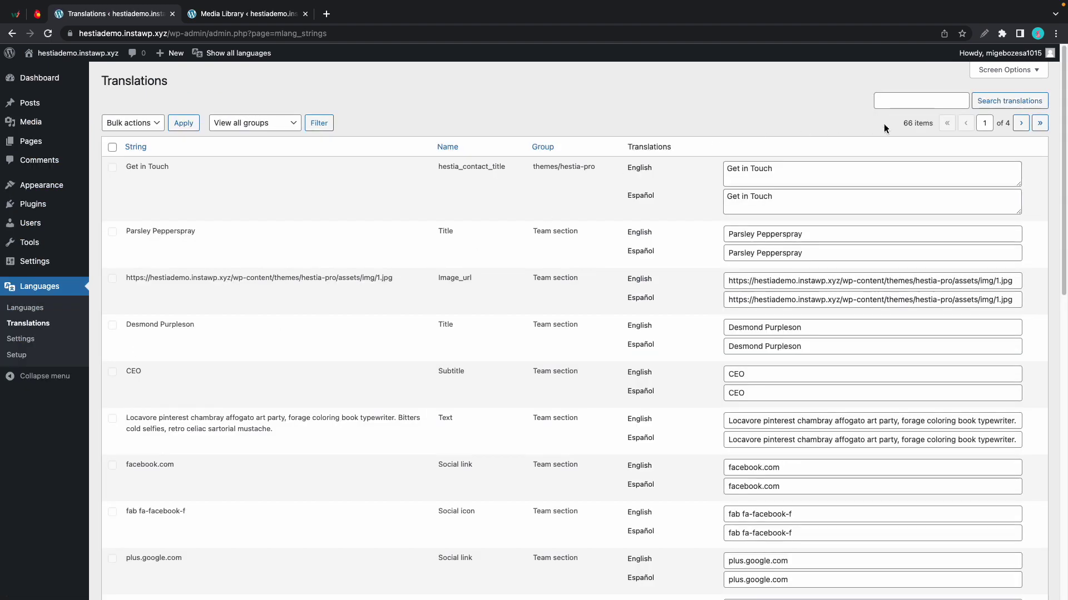
pyautogui.click(904, 103)
pyautogui.click(991, 107)
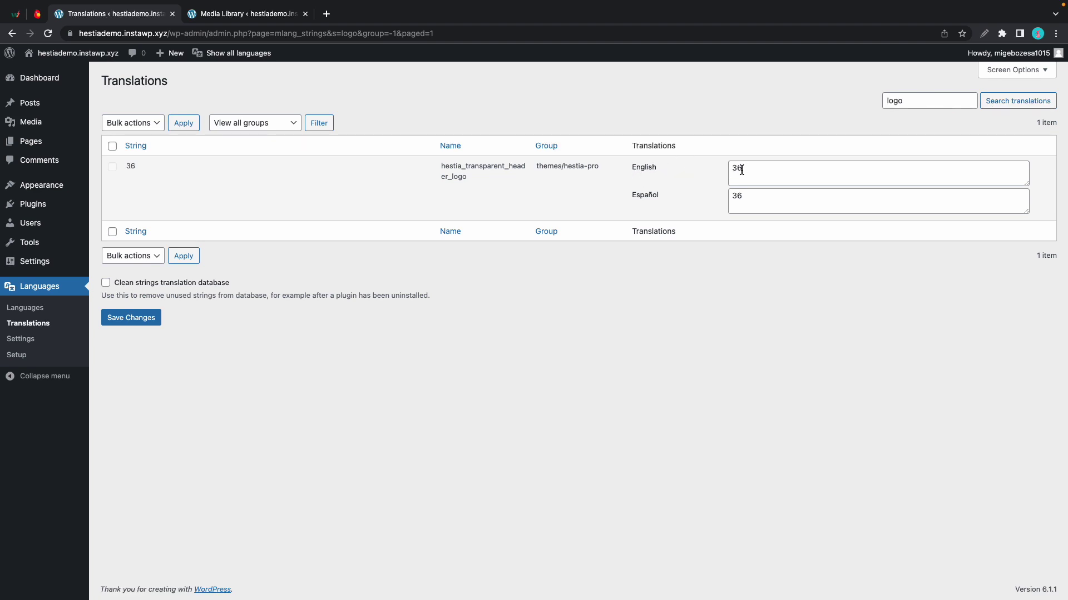
# - Read the attachment IDs from the Media Library URLs: 36 for the white H, 35 for the green H
pyautogui.click(272, 17)
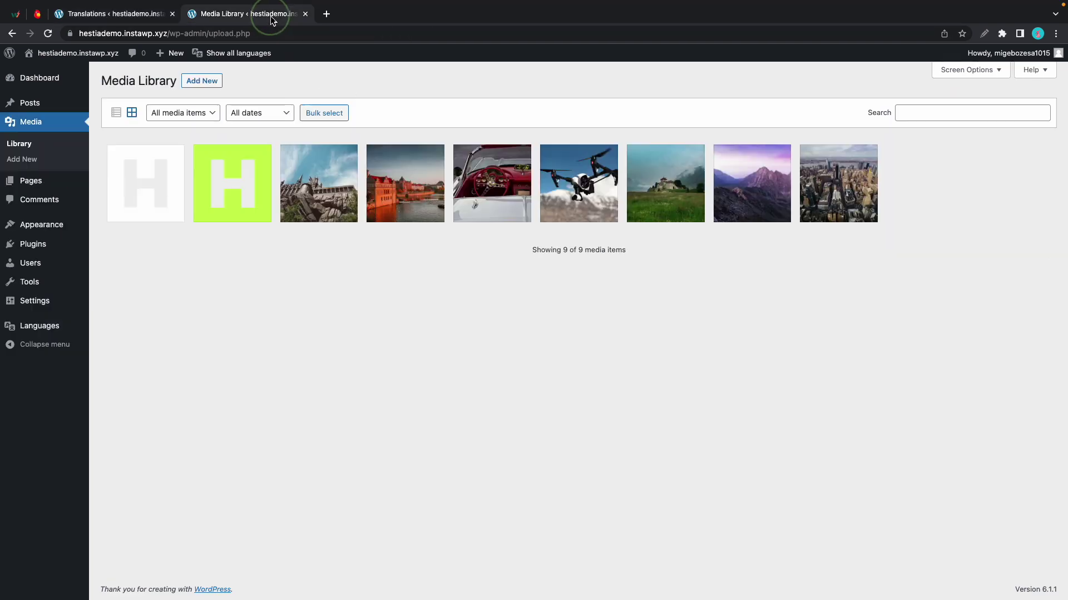
pyautogui.click(178, 160)
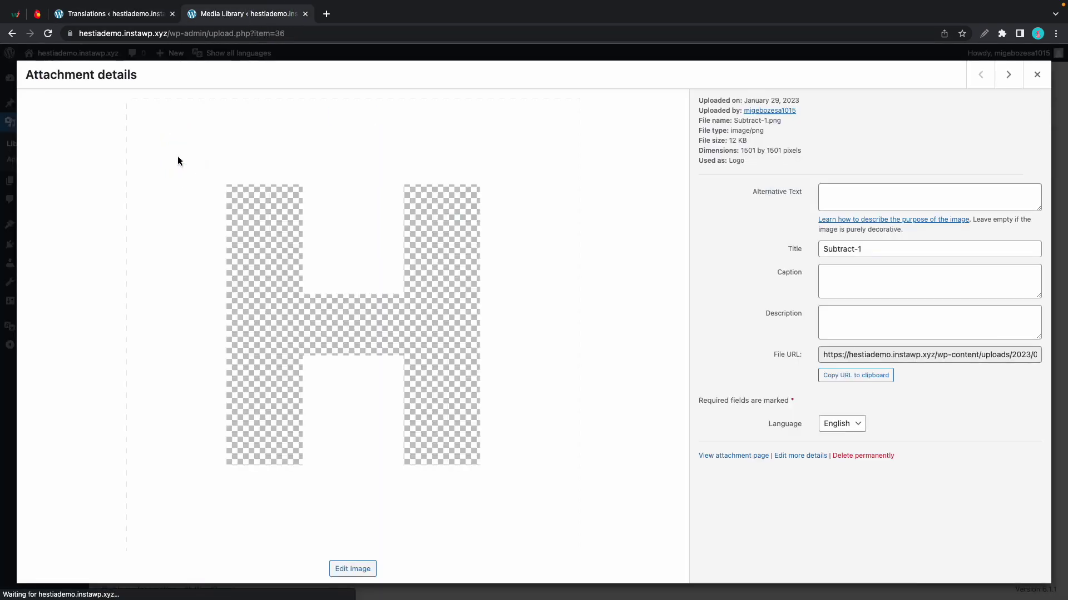
pyautogui.click(283, 34)
pyautogui.doubleClick(297, 34)
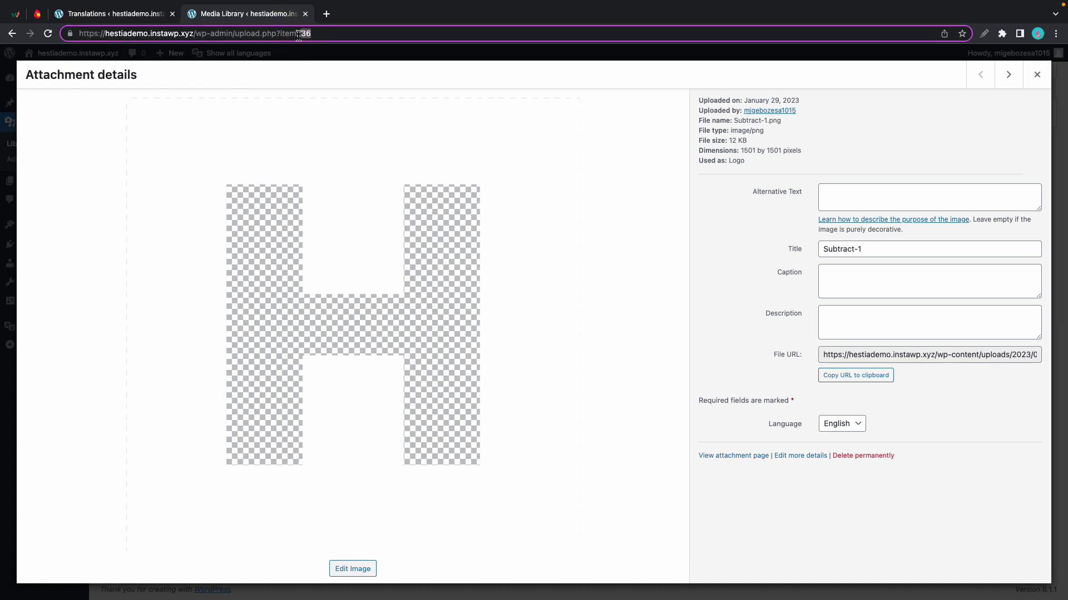
pyautogui.click(1037, 74)
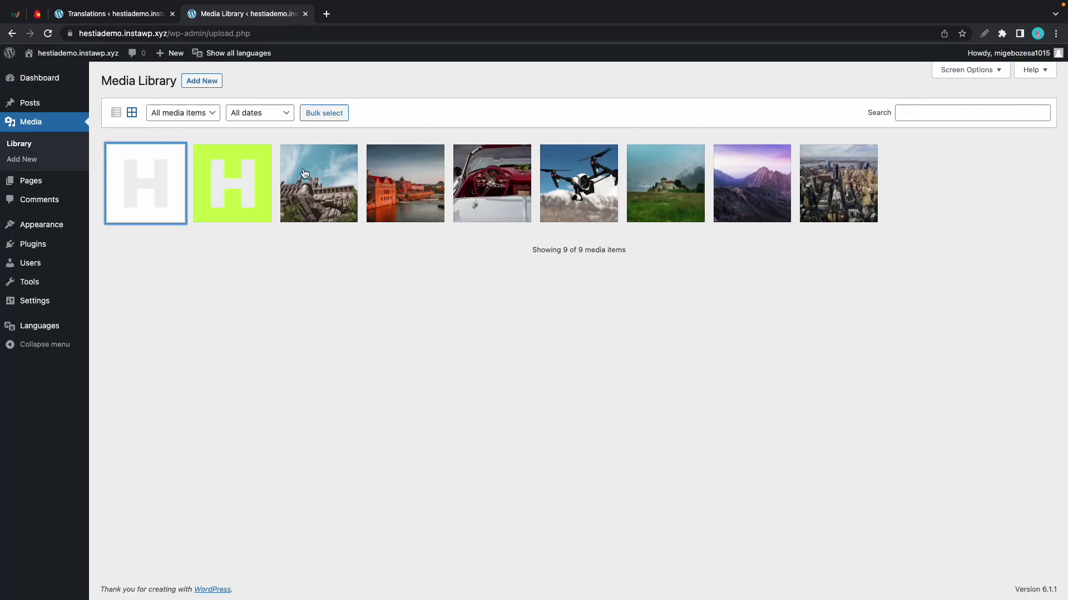
pyautogui.click(269, 168)
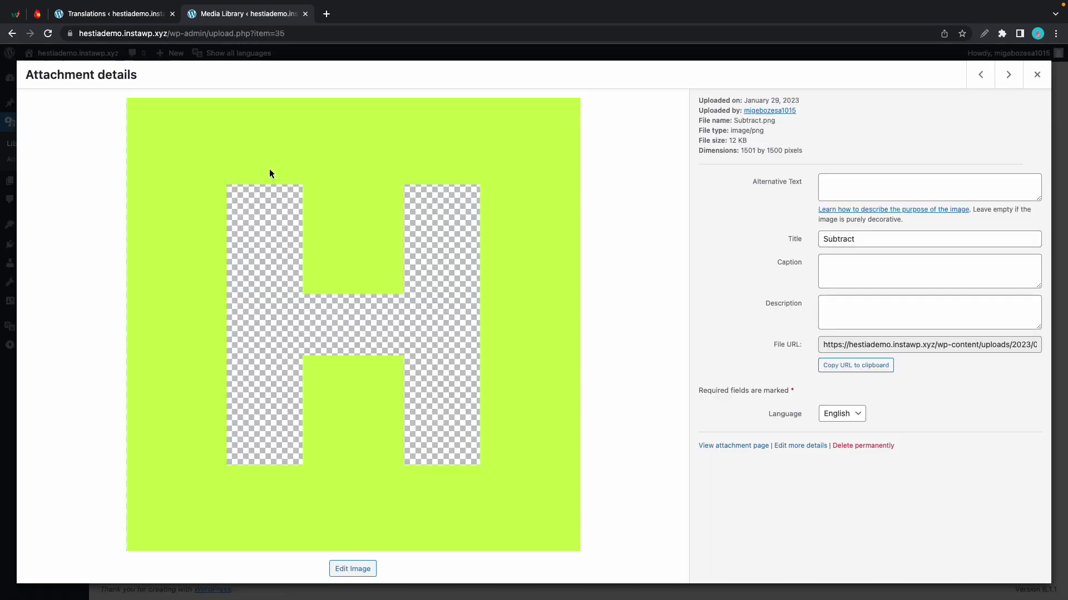
pyautogui.click(300, 34)
pyautogui.doubleClick(306, 35)
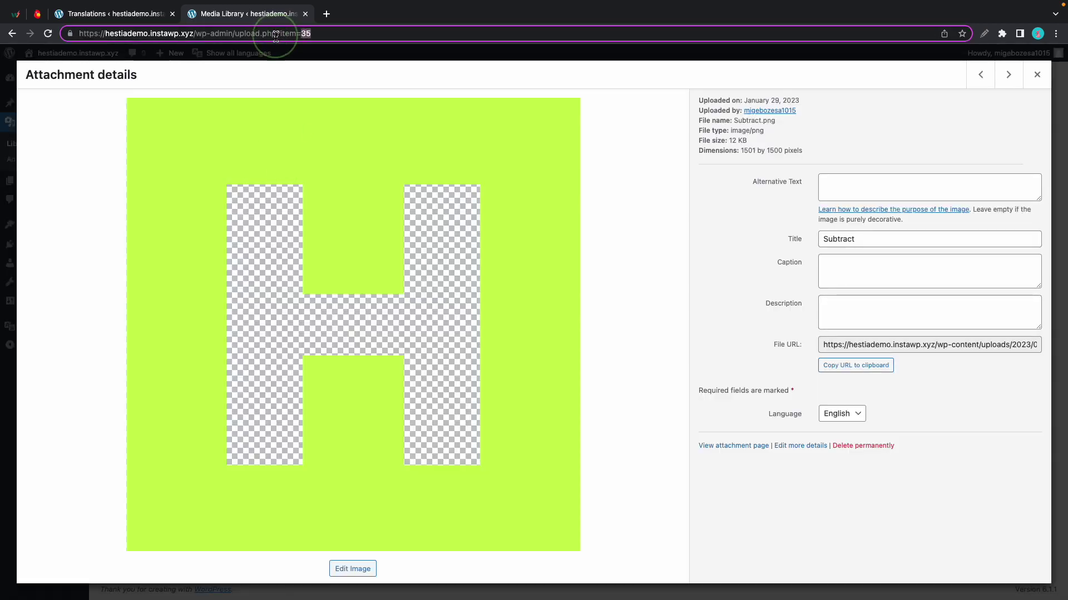
pyautogui.click(320, 34)
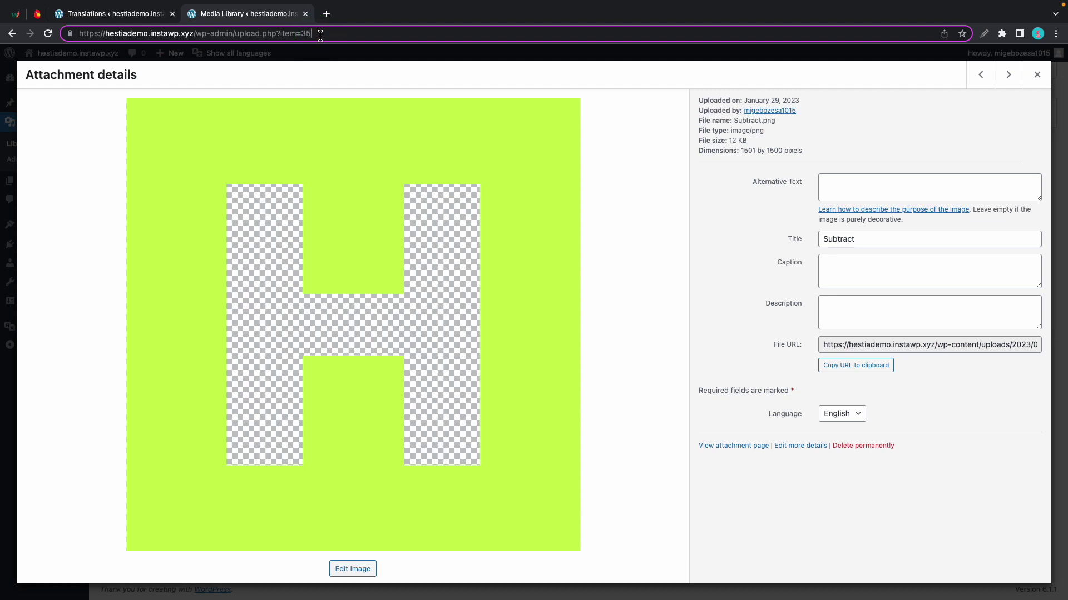
# - Change the Español value of hestia_transparent_header_logo from 36 to 35 and save
pyautogui.click(148, 14)
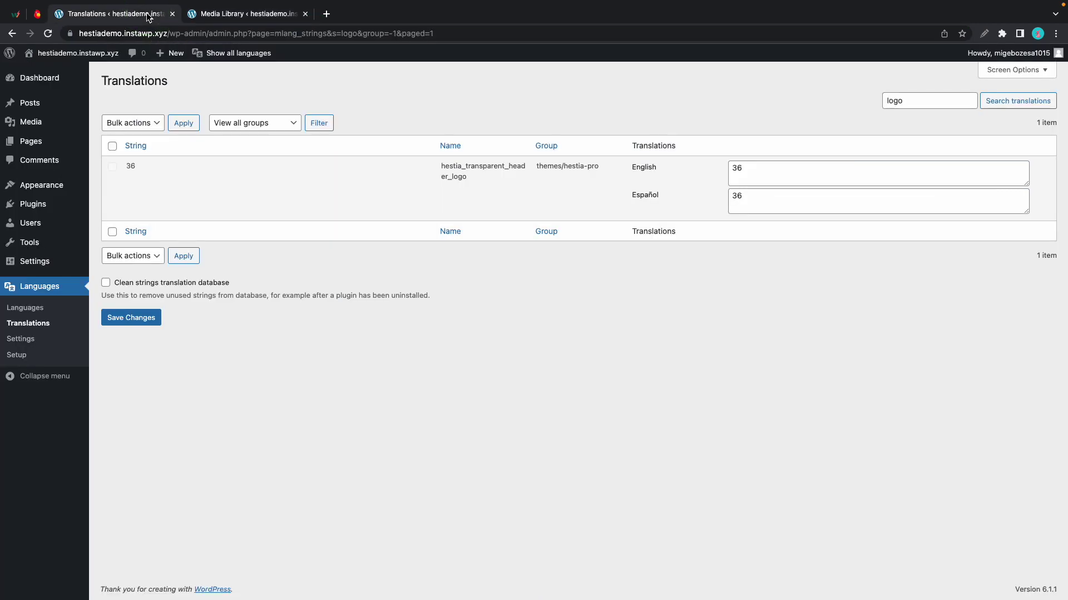
pyautogui.click(753, 199)
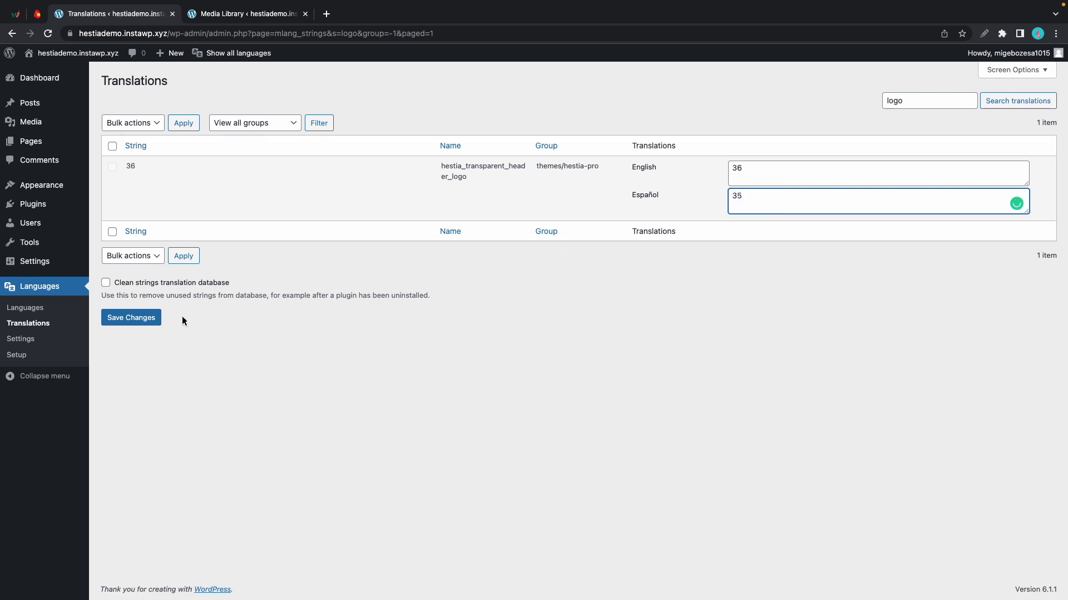
pyautogui.click(129, 317)
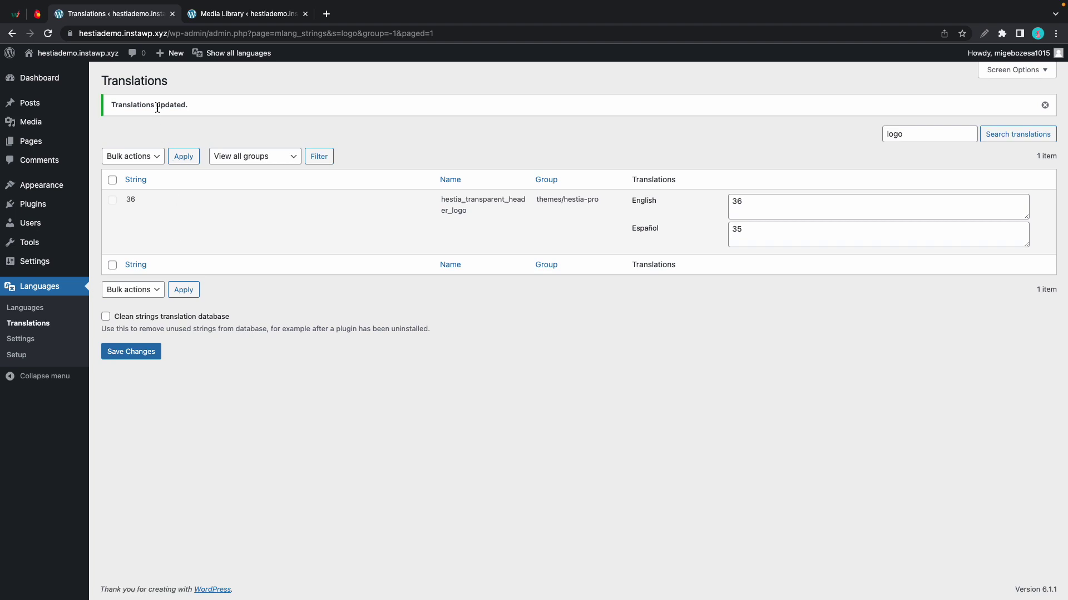
# - Visit the live site and switch it to Español to see the green H logo
pyautogui.moveTo(72, 59)
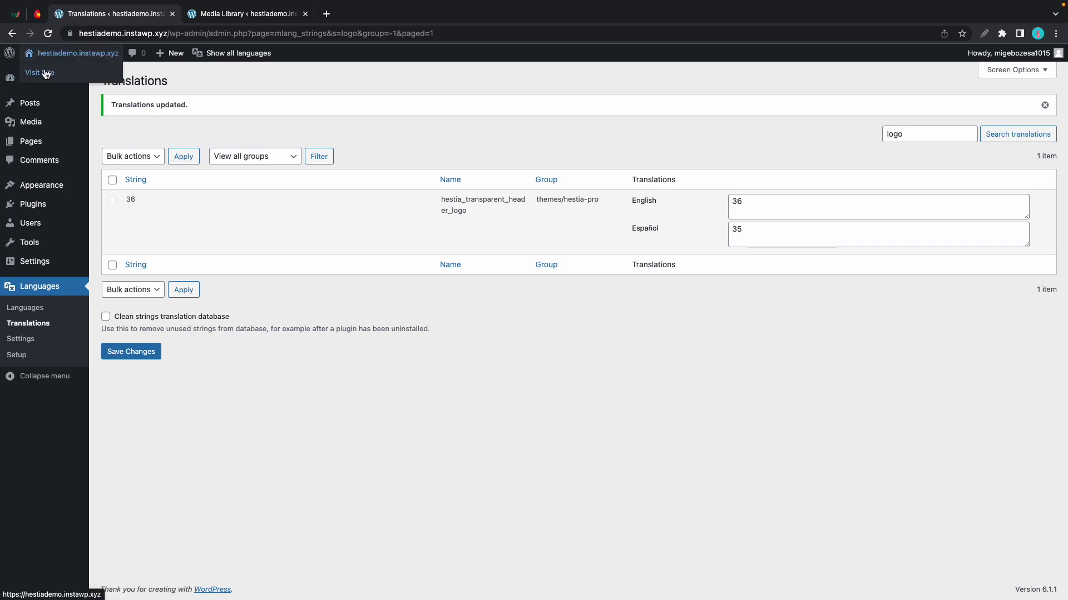
pyautogui.click(46, 73)
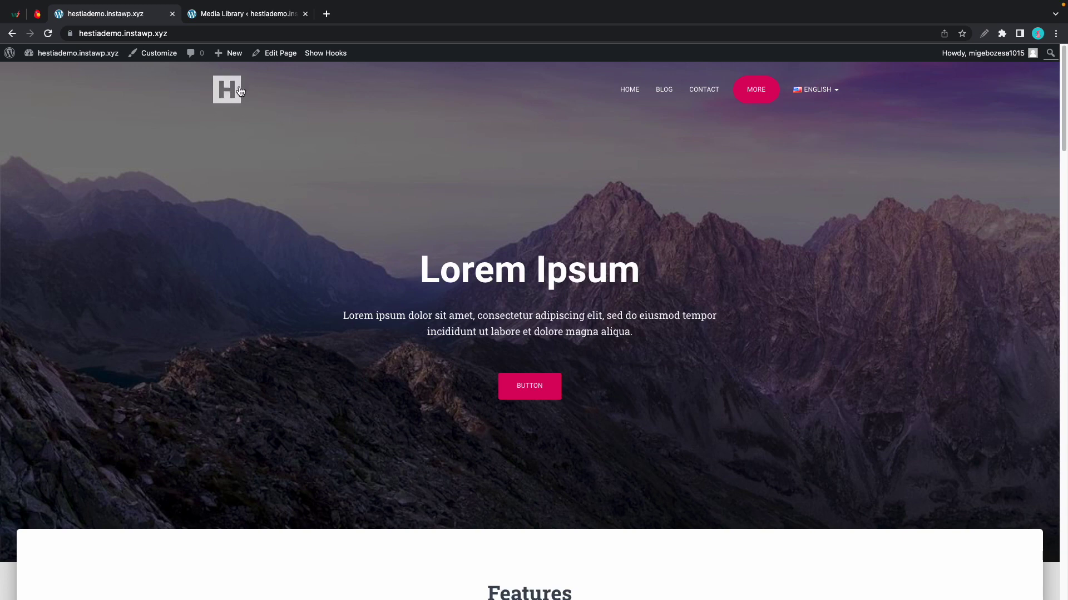
pyautogui.moveTo(830, 102)
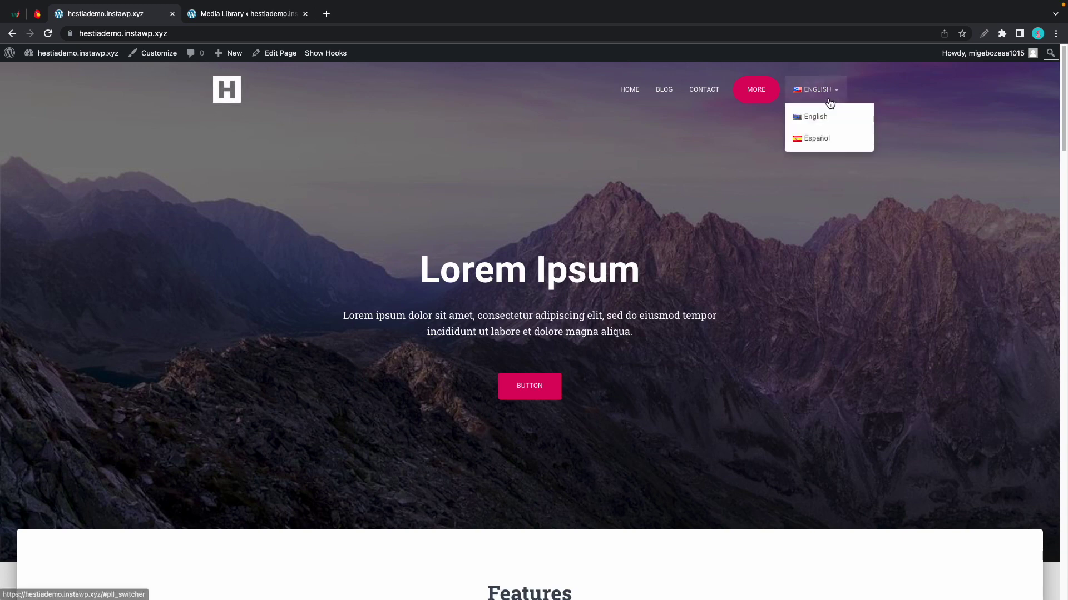
pyautogui.click(813, 139)
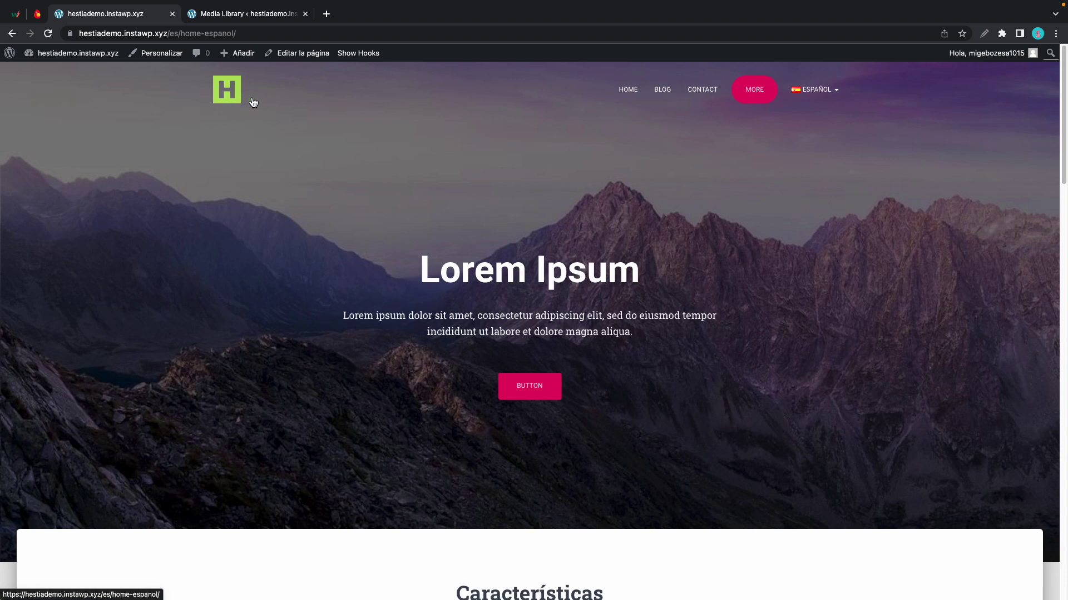